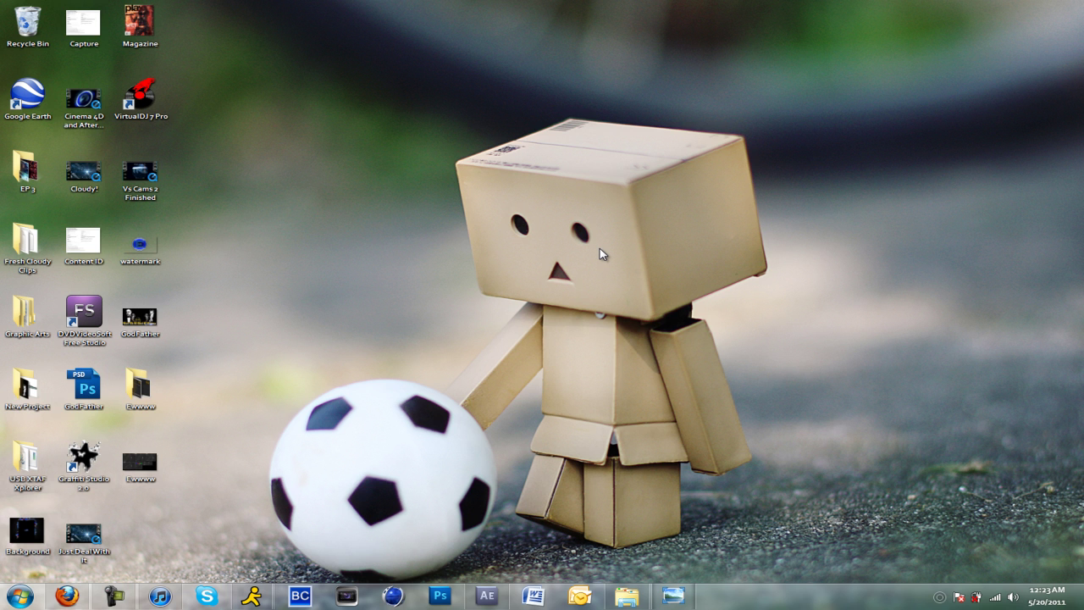
# Step: Drag an item on the Windows desktop before returning to After Effects
pyautogui.moveTo(599, 250); pyautogui.dragTo(562, 213)
# Step: Restore After Effects and create a Throwing Knife GWk composition from the gameplay footage
pyautogui.click(489, 598)
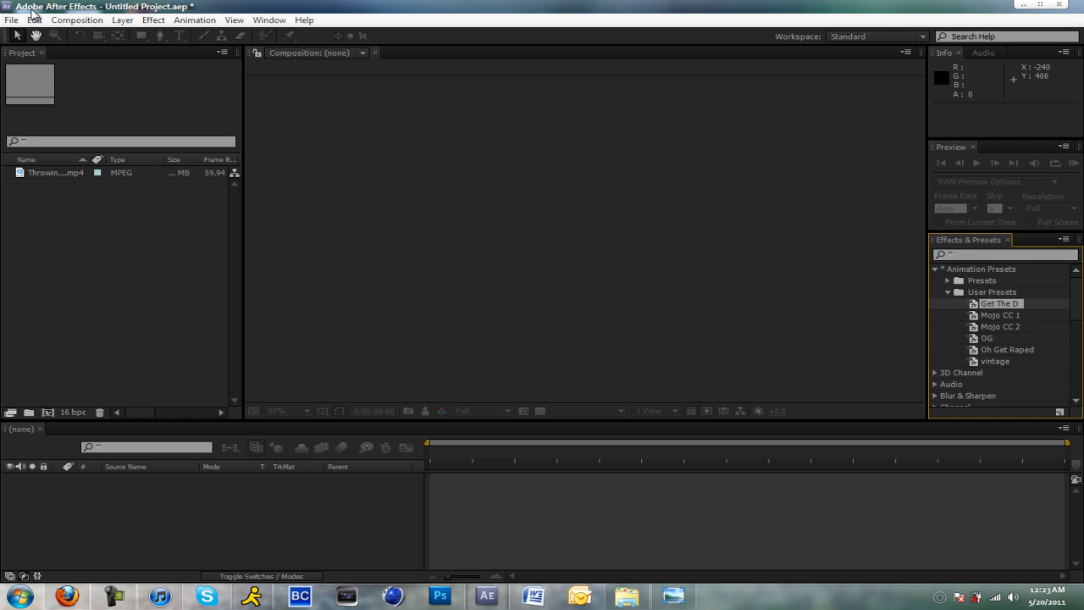
pyautogui.rightClick(488, 596)
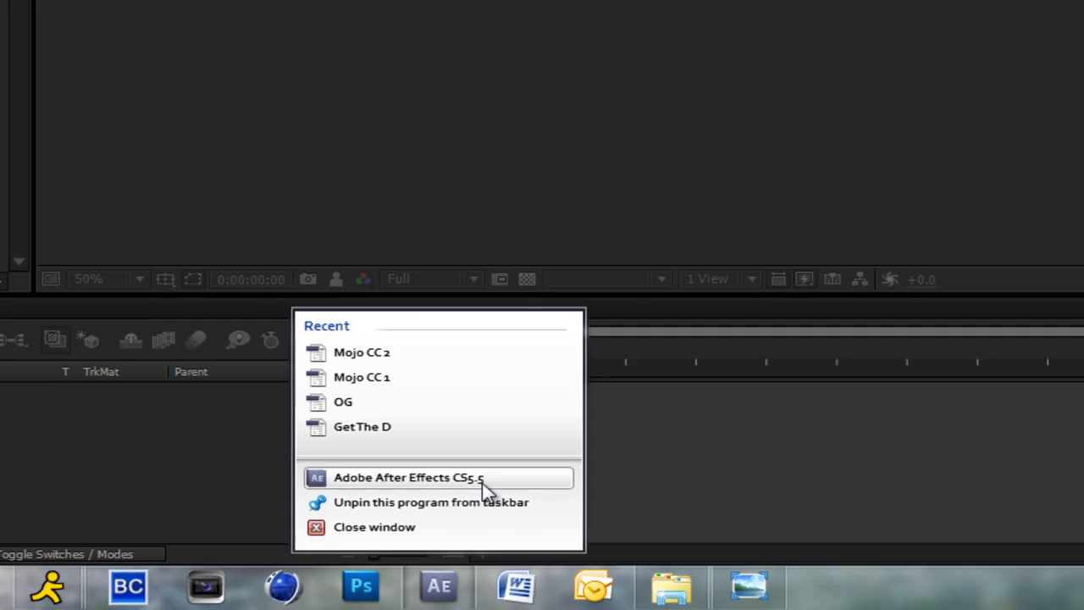
pyautogui.click(457, 474)
pyautogui.click(32, 173)
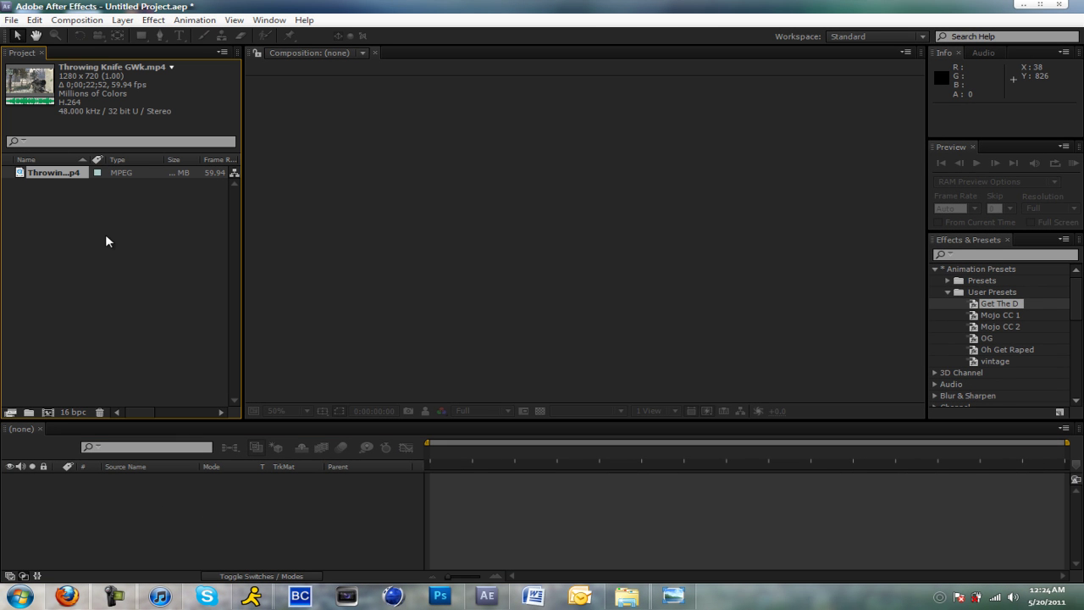
pyautogui.moveTo(53, 178); pyautogui.dragTo(48, 412)
# Step: Stretch the clip layer slightly so its scale reads about 101%, 102%
pyautogui.click(157, 480)
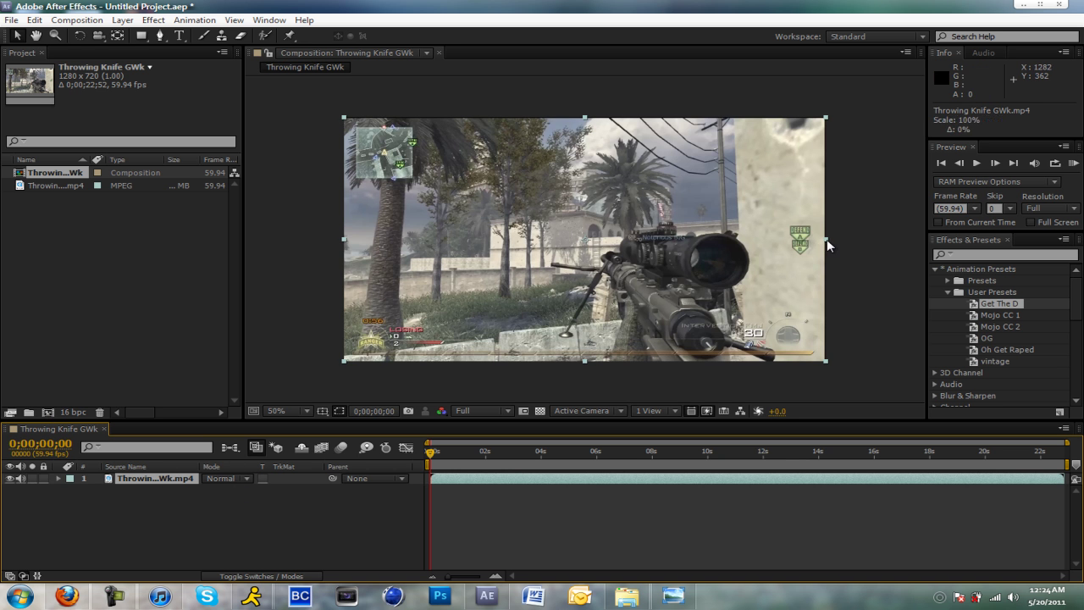
pyautogui.moveTo(826, 240); pyautogui.dragTo(829, 241)
pyautogui.moveTo(585, 118); pyautogui.dragTo(583, 116)
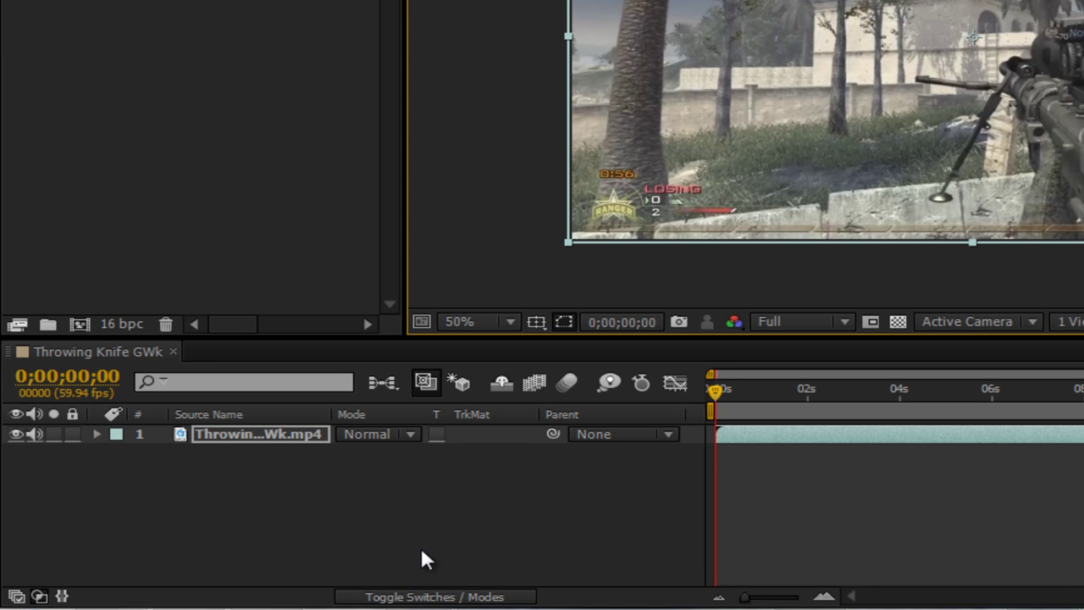
pyautogui.click(413, 597)
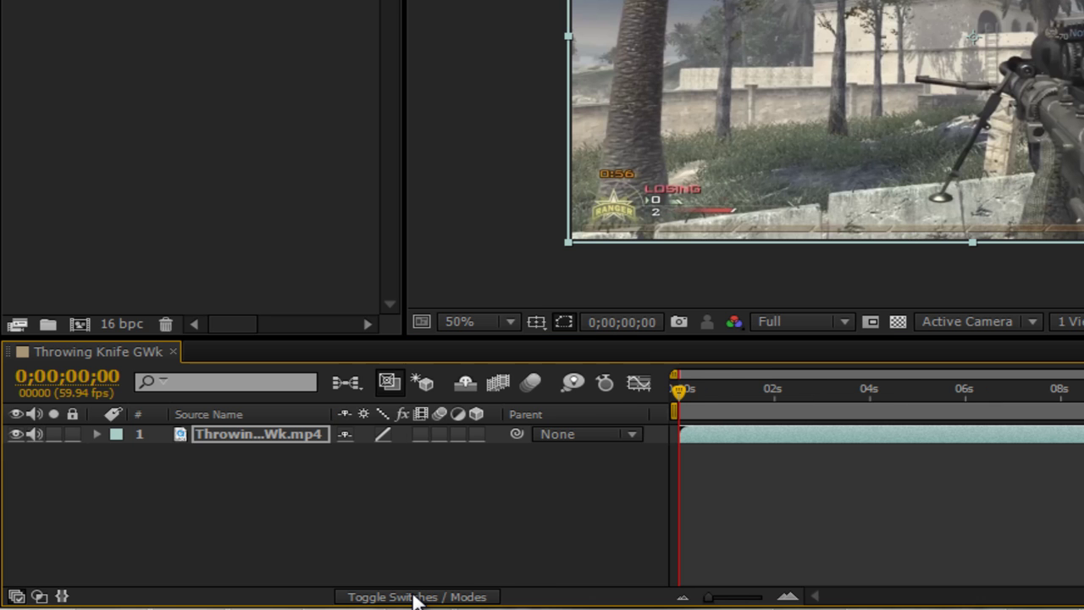
pyautogui.click(415, 598)
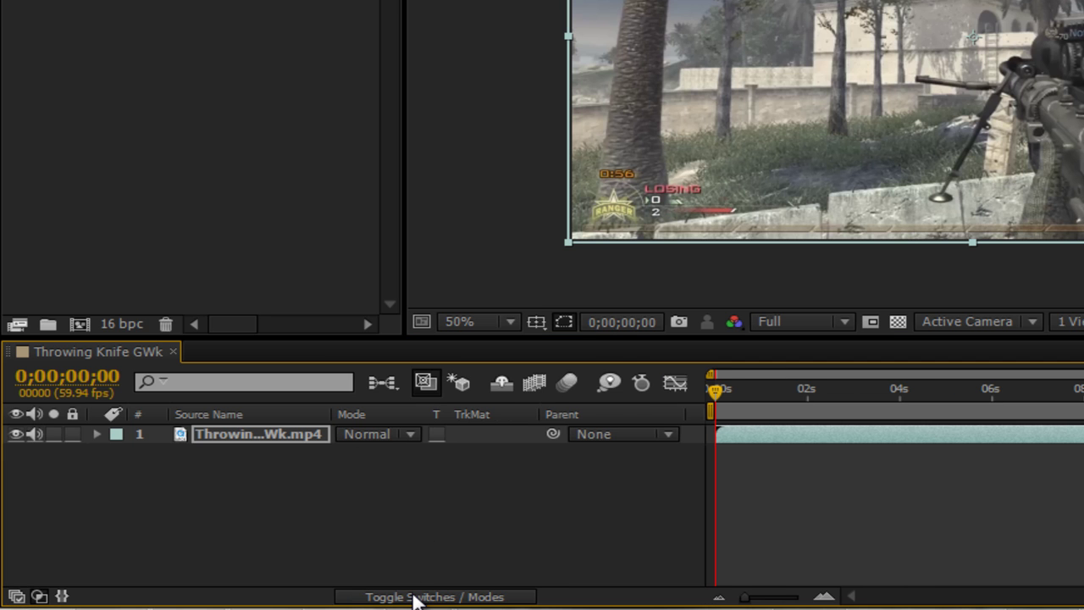
pyautogui.click(299, 430)
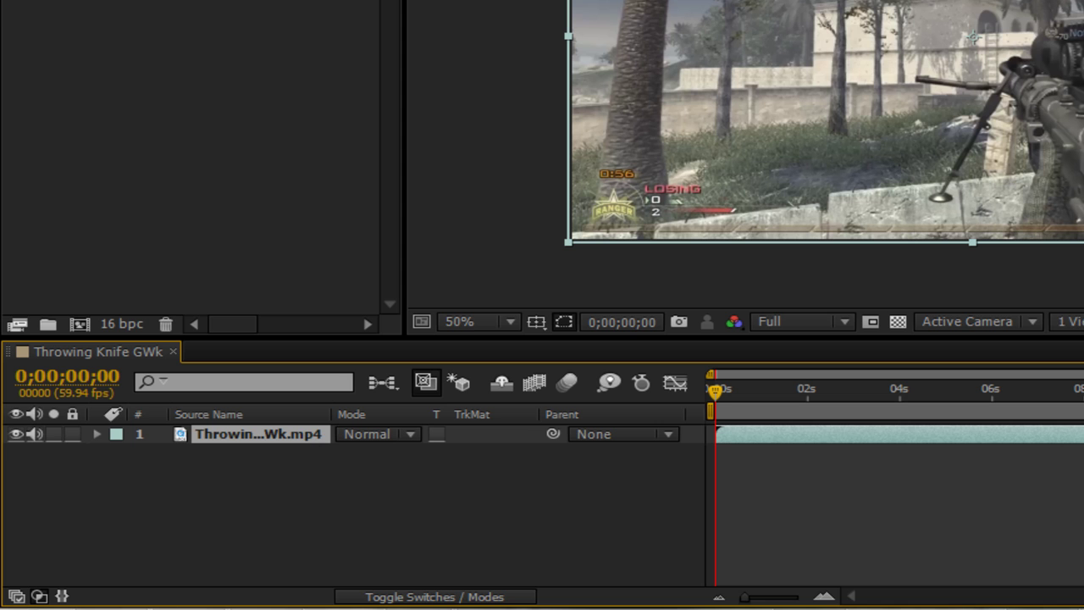
# Step: Copy and paste the Throwing Knife clip layer to stack a duplicate
pyautogui.click(239, 434)
pyautogui.hotkey('ctrl', 'c')
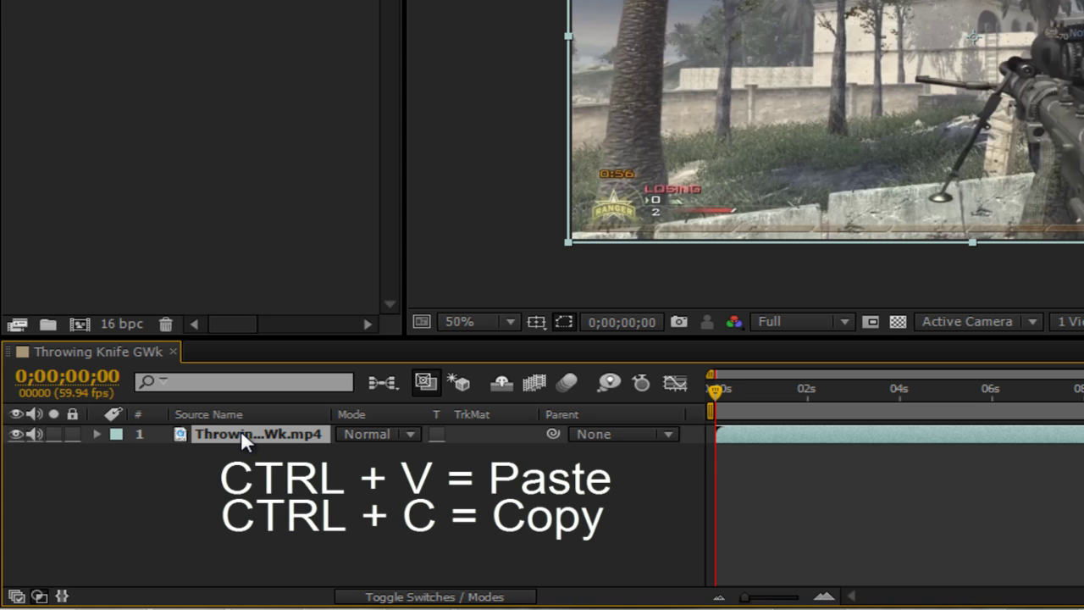
pyautogui.hotkey('ctrl', 'v')
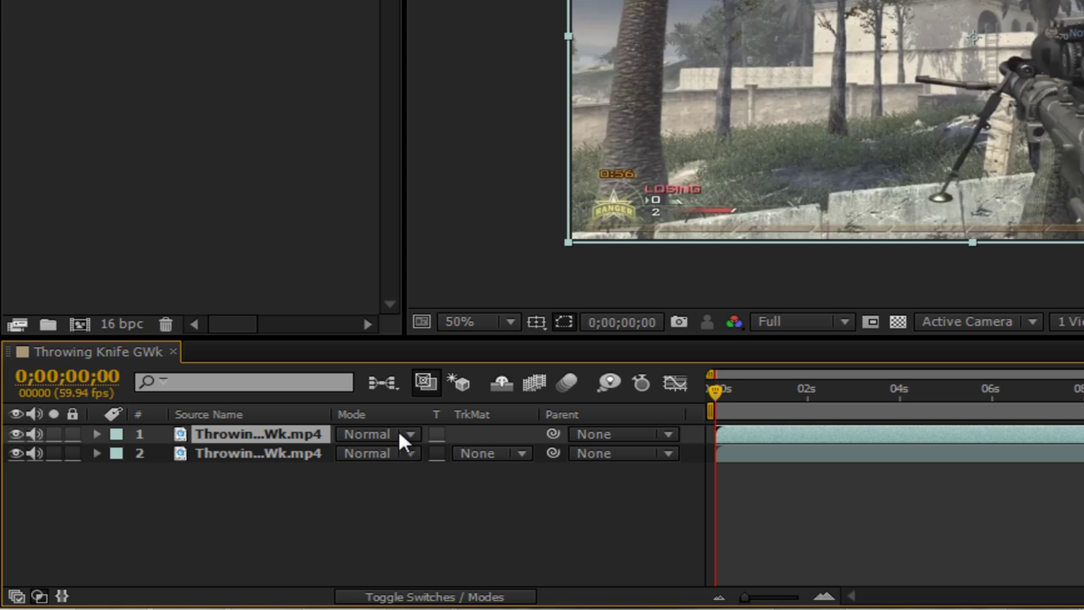
# Step: Set the top layer to Overlay blend mode and preview the composition
pyautogui.click(366, 434)
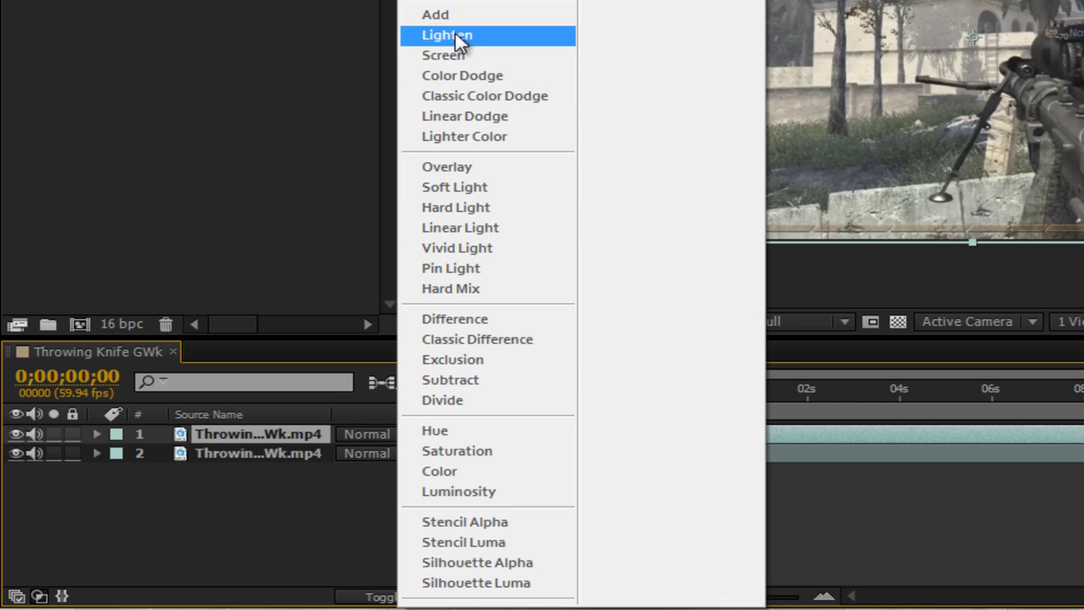
pyautogui.click(446, 166)
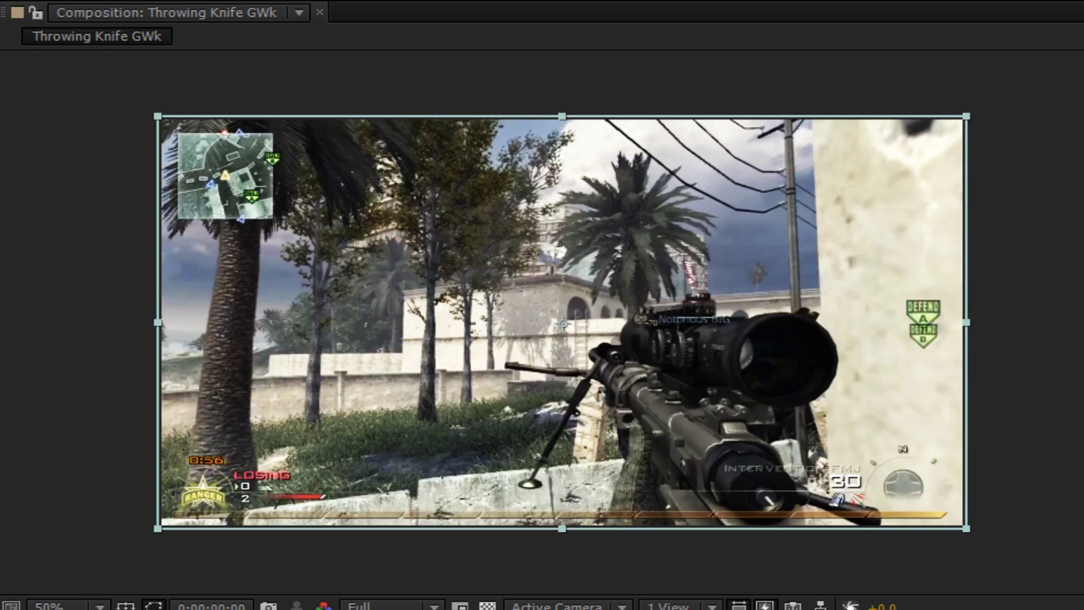
pyautogui.press('space')
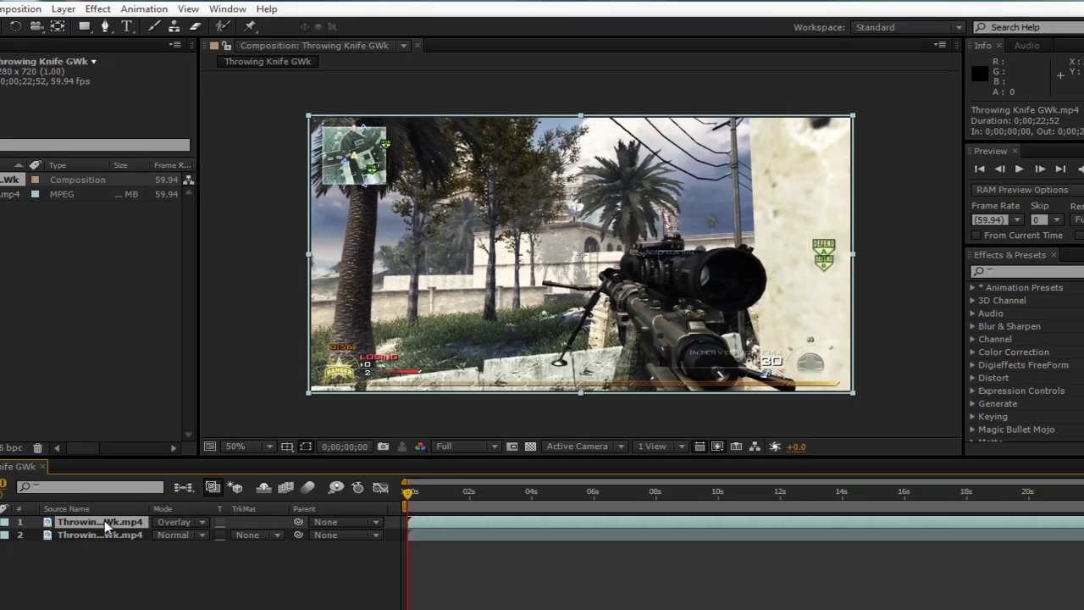
# Step: Return the top layer to Normal blending and leave it selected
pyautogui.click(222, 478)
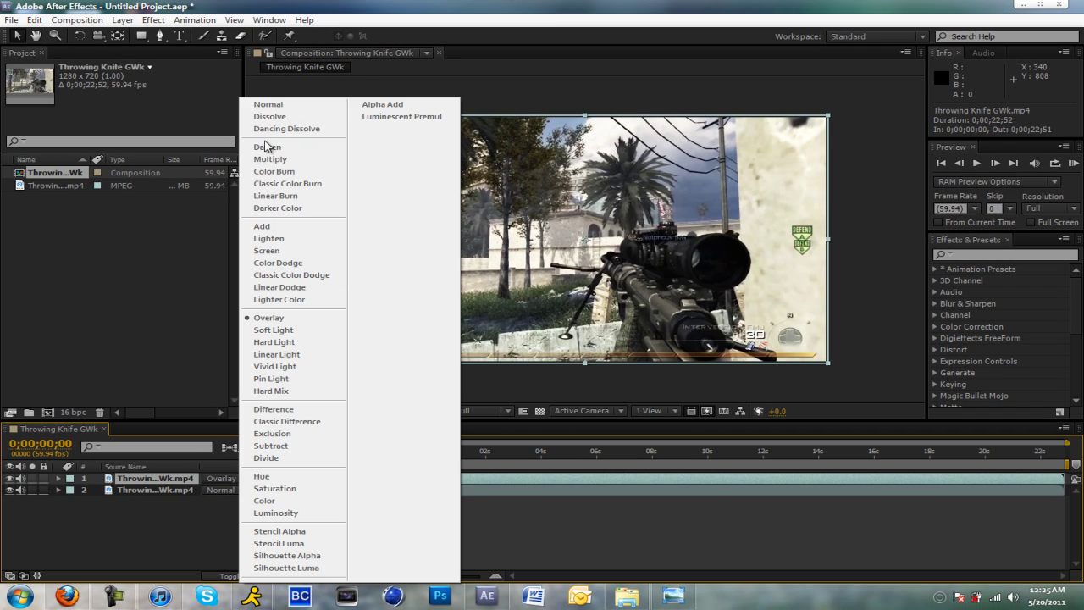
pyautogui.click(264, 104)
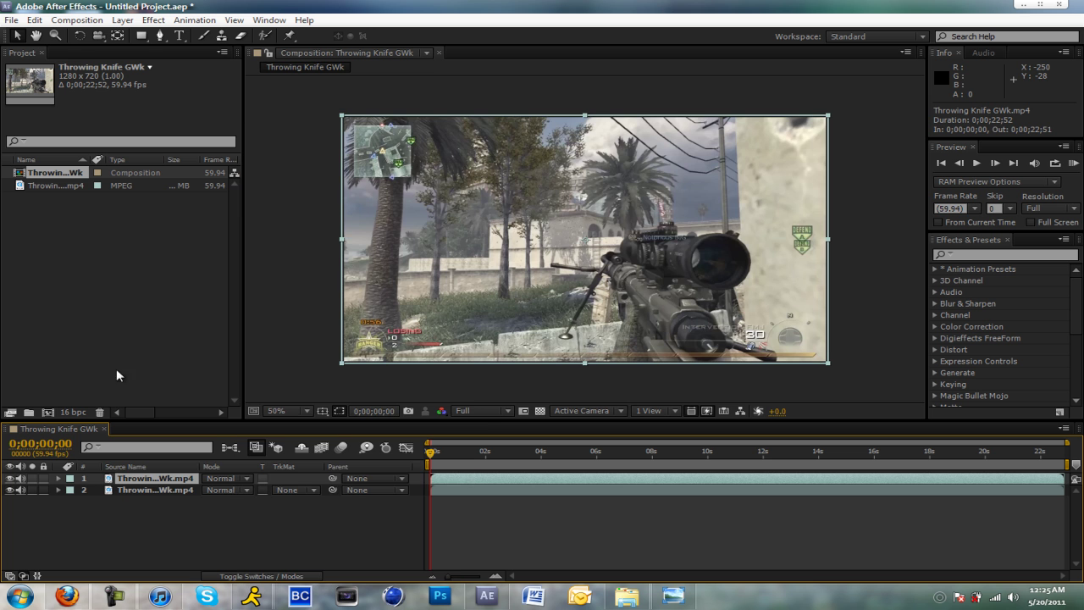
pyautogui.click(140, 491)
pyautogui.click(140, 480)
pyautogui.click(154, 489)
pyautogui.click(152, 483)
pyautogui.click(153, 490)
pyautogui.click(152, 482)
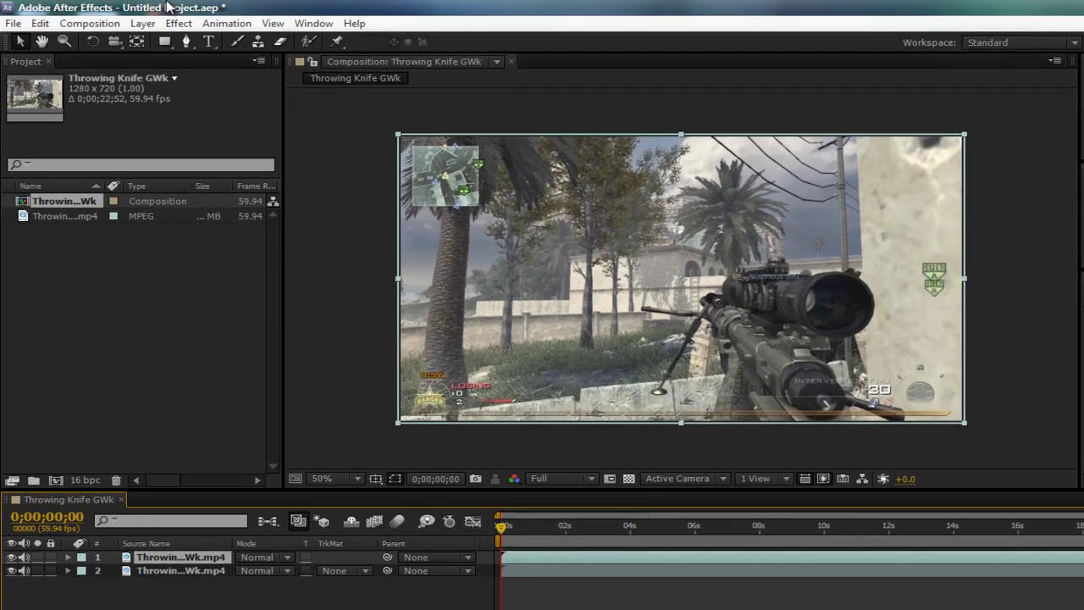
# Step: Apply the Color Correction > Curves effect to the top clip layer
pyautogui.click(154, 19)
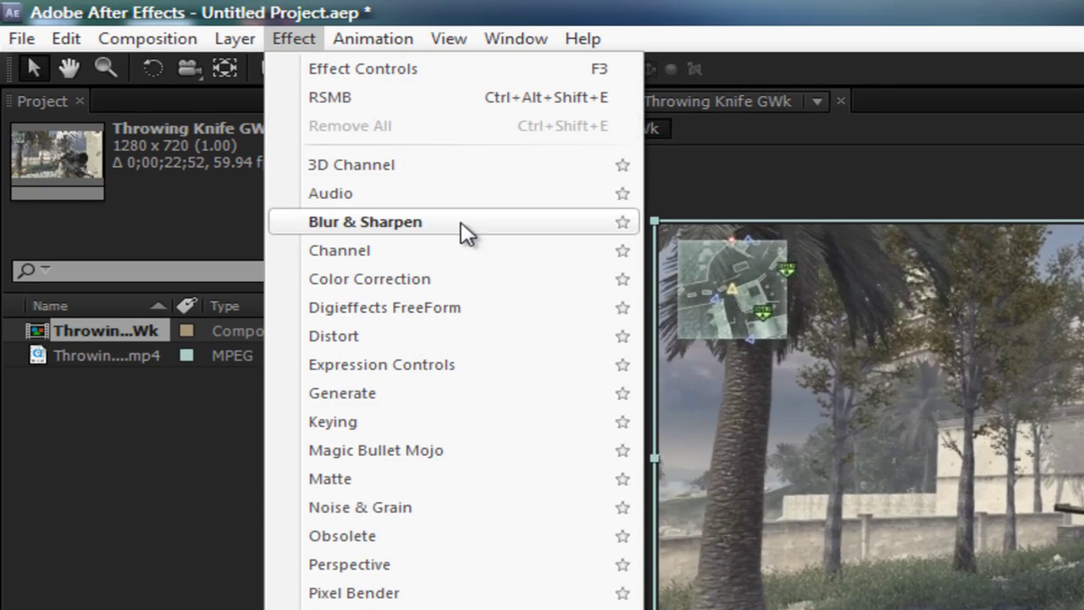
pyautogui.moveTo(255, 150)
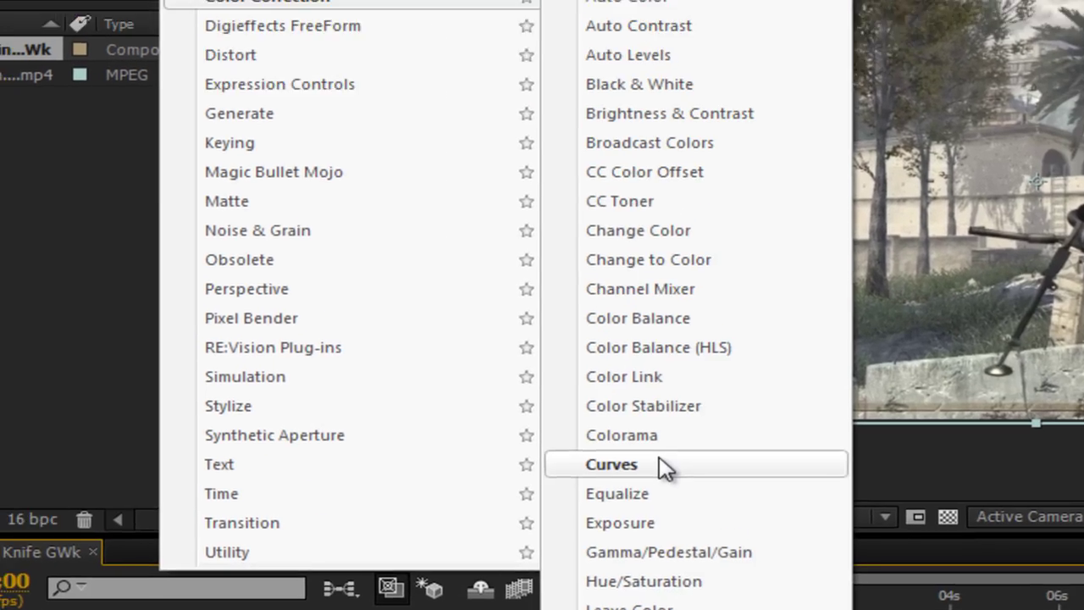
pyautogui.click(665, 467)
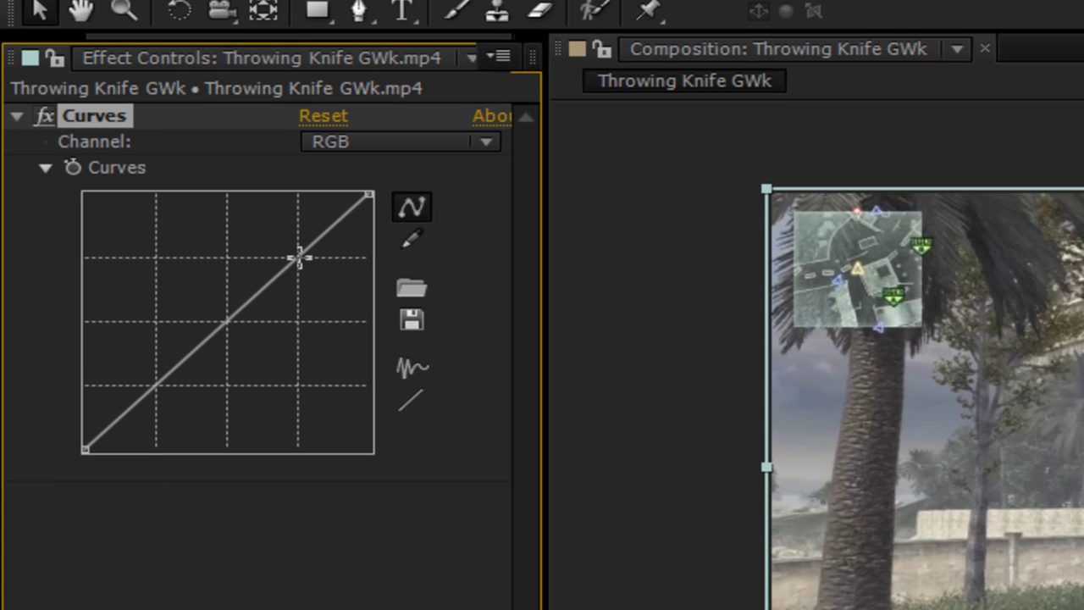
# Step: Bend the RGB curve into an S-shape, lifting highlights and darkening shadows
pyautogui.moveTo(296, 257); pyautogui.dragTo(282, 240)
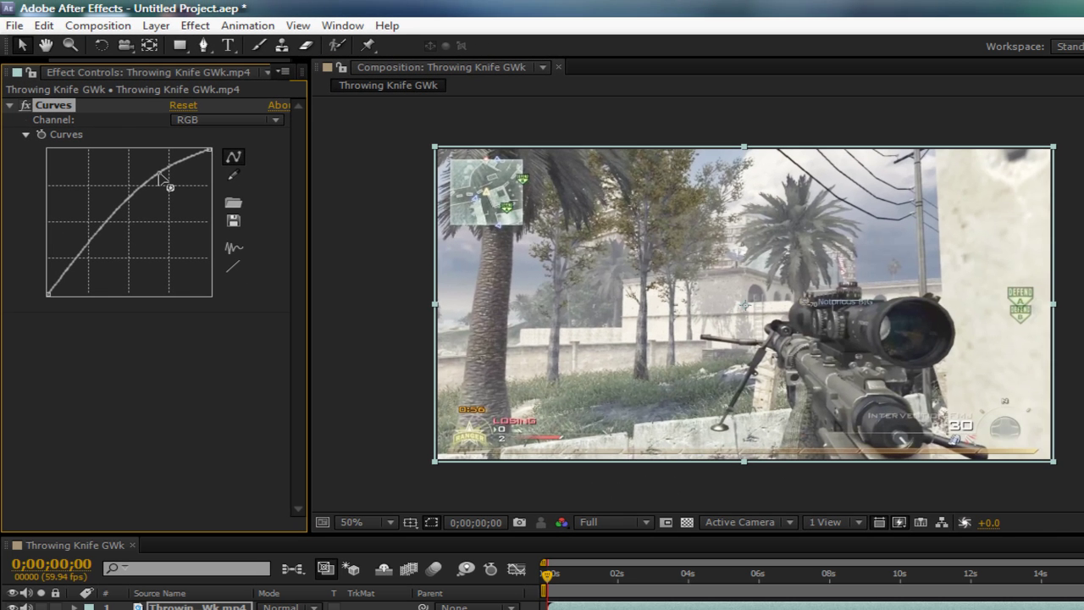
pyautogui.moveTo(159, 175); pyautogui.dragTo(154, 170)
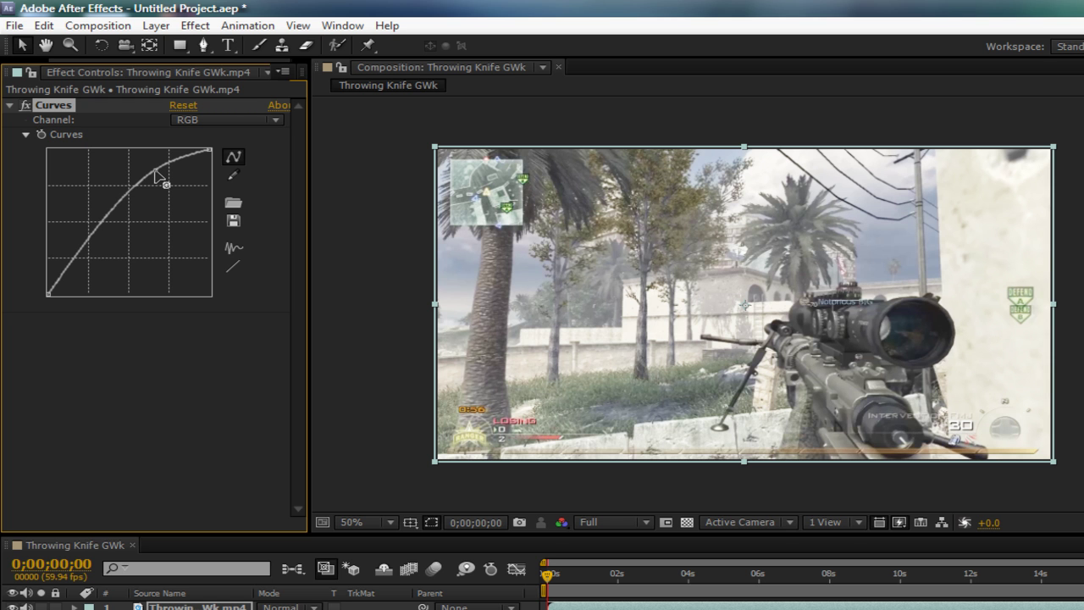
pyautogui.moveTo(155, 175); pyautogui.dragTo(153, 169)
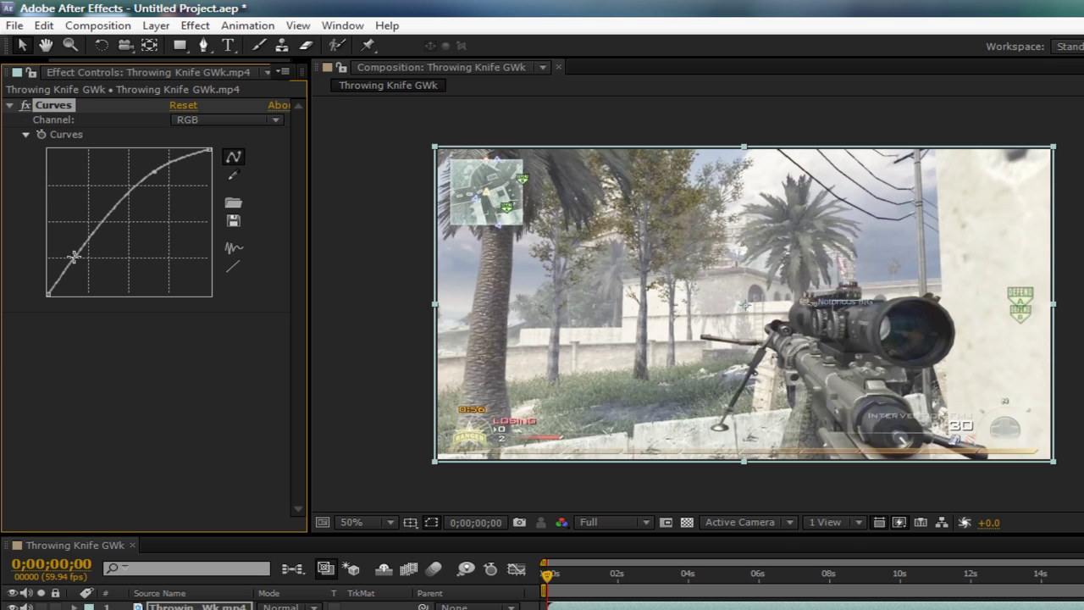
pyautogui.moveTo(75, 255); pyautogui.dragTo(102, 261)
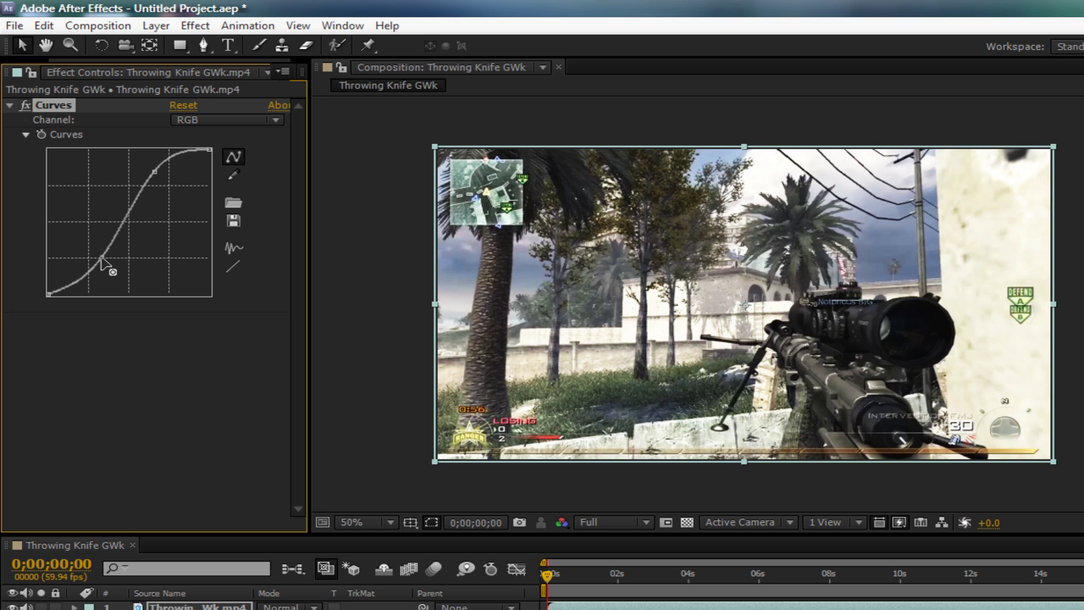
pyautogui.moveTo(101, 260); pyautogui.dragTo(100, 259)
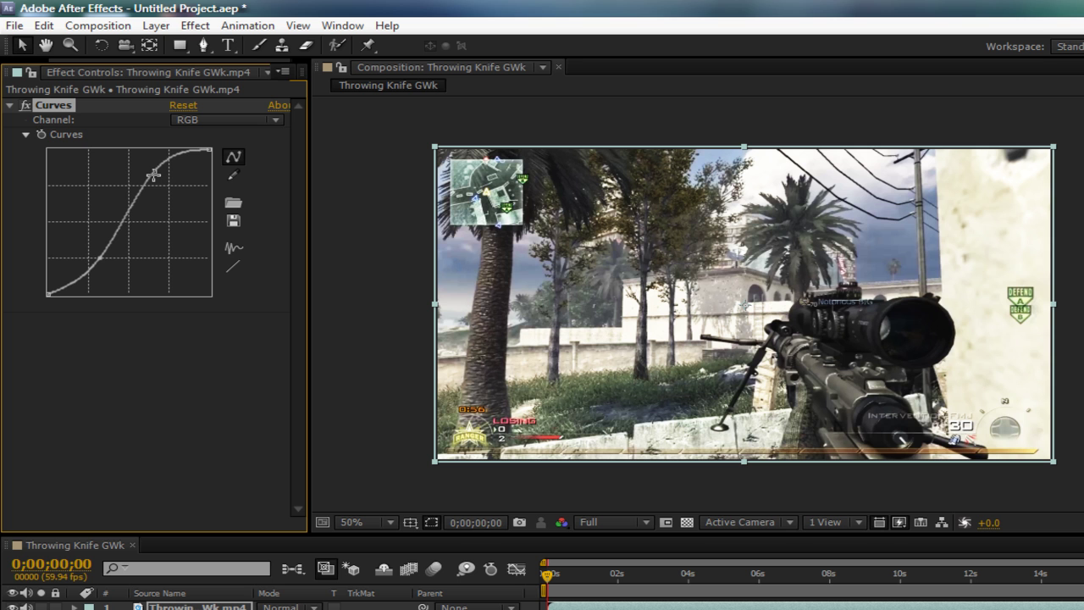
pyautogui.moveTo(153, 175)
pyautogui.mouseDown()
pyautogui.moveTo(168, 188)
pyautogui.moveTo(157, 174)
pyautogui.mouseUp()
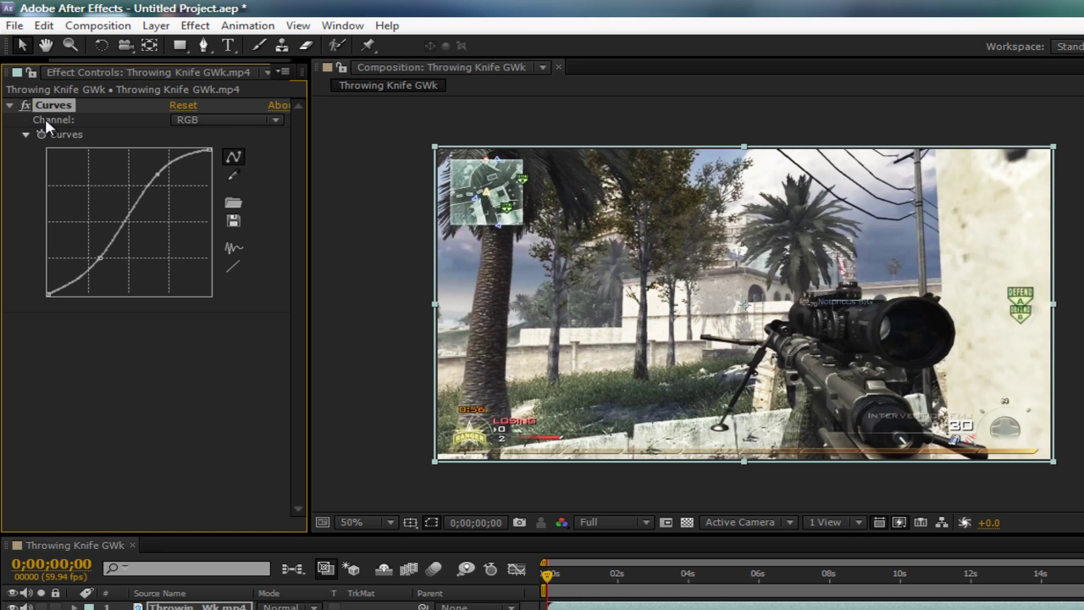
# Step: Switch Curves to the Red channel and bend it into an S-curve
pyautogui.click(234, 124)
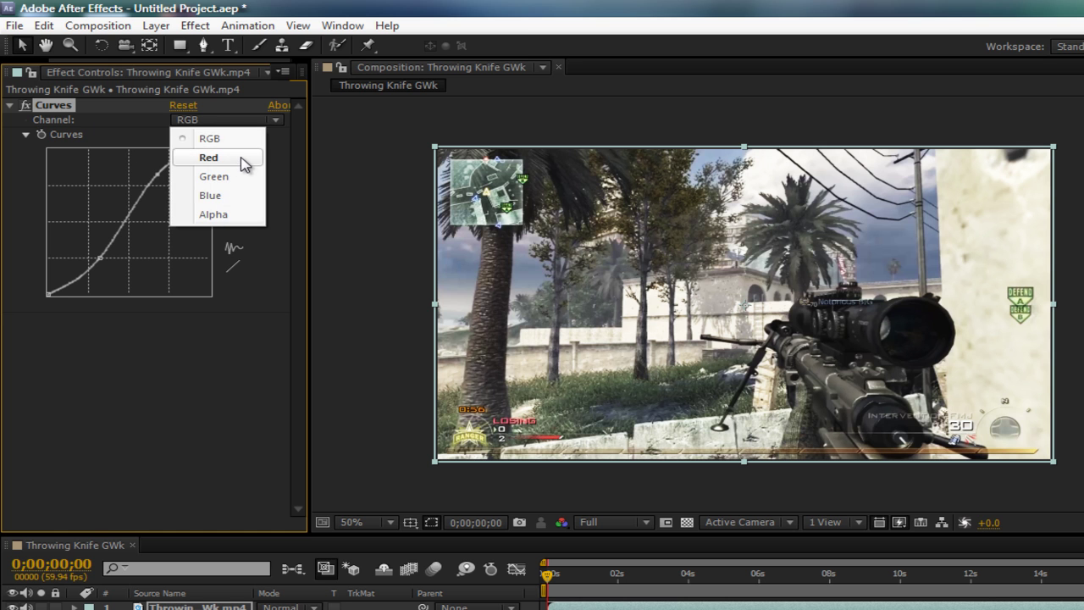
pyautogui.click(242, 158)
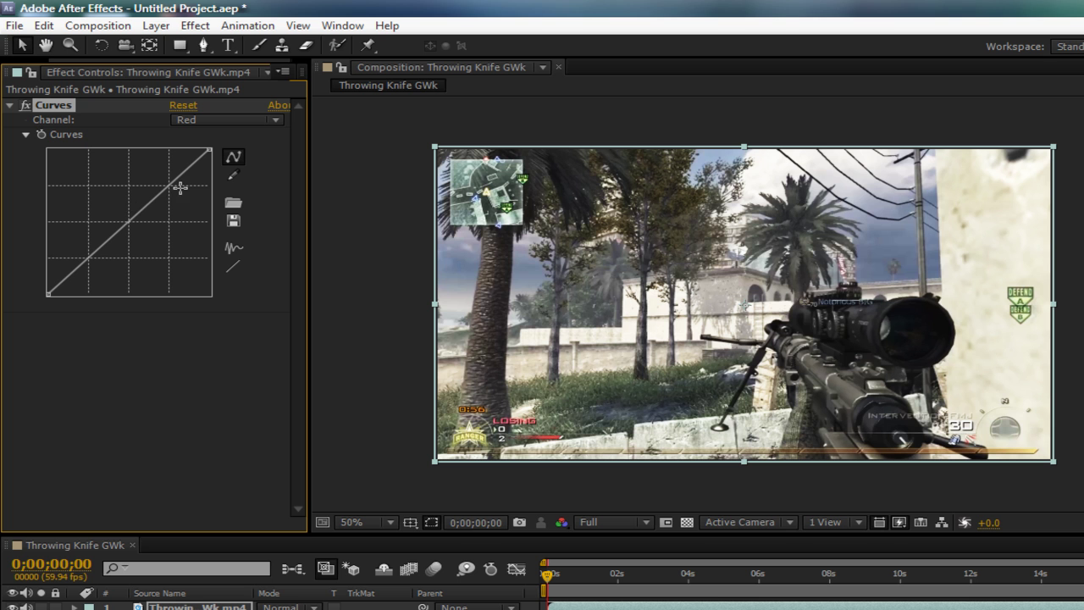
pyautogui.moveTo(173, 184); pyautogui.dragTo(161, 178)
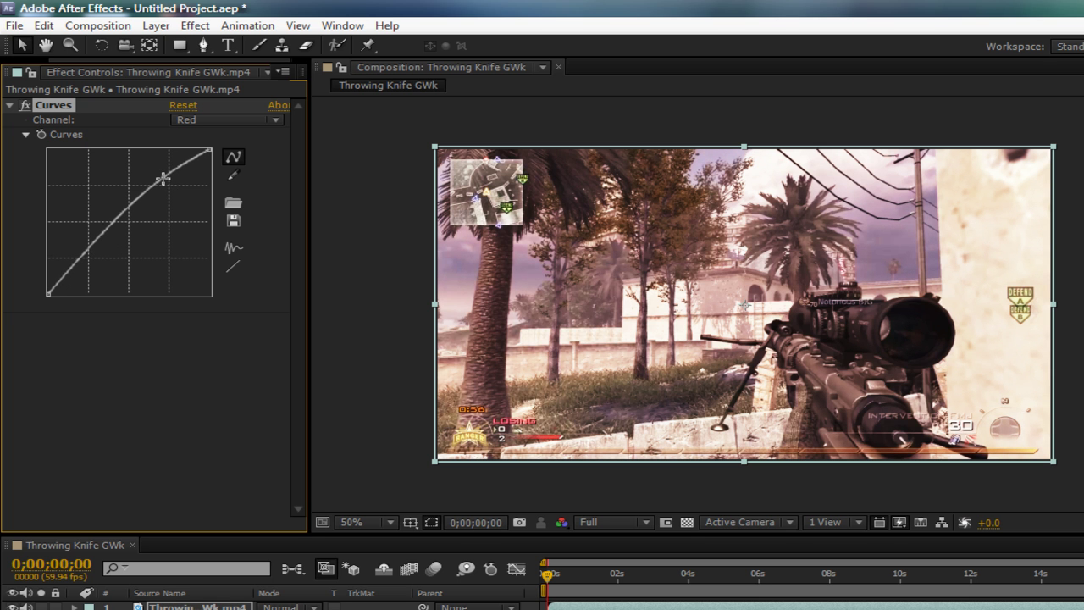
pyautogui.moveTo(86, 252); pyautogui.dragTo(97, 269)
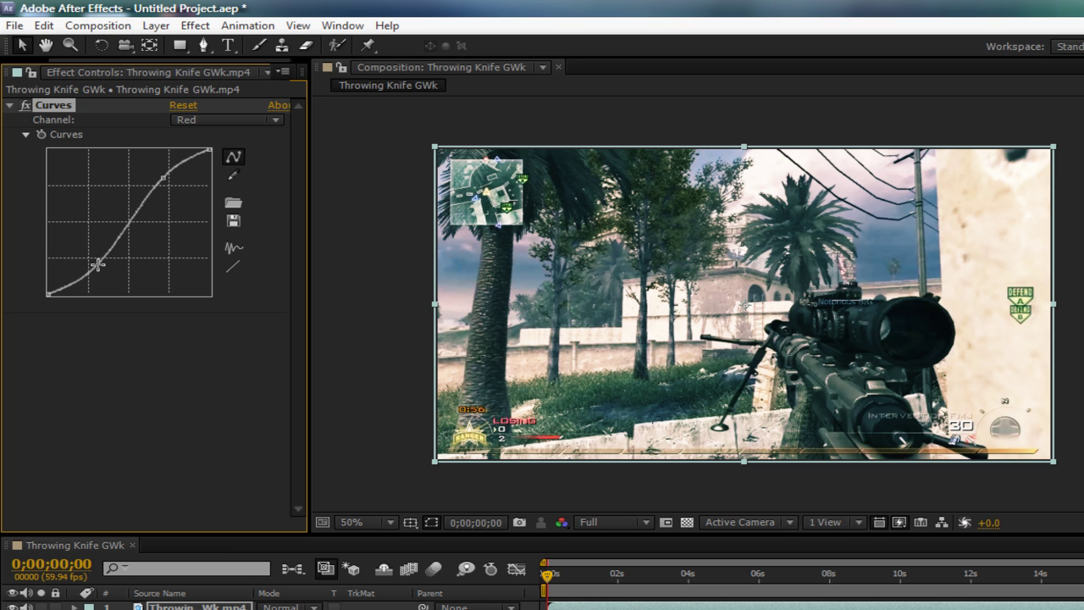
pyautogui.moveTo(163, 178); pyautogui.dragTo(162, 174)
# Step: Switch Curves to Green and shape an S-curve, undoing the last extra point adjustment
pyautogui.click(200, 115)
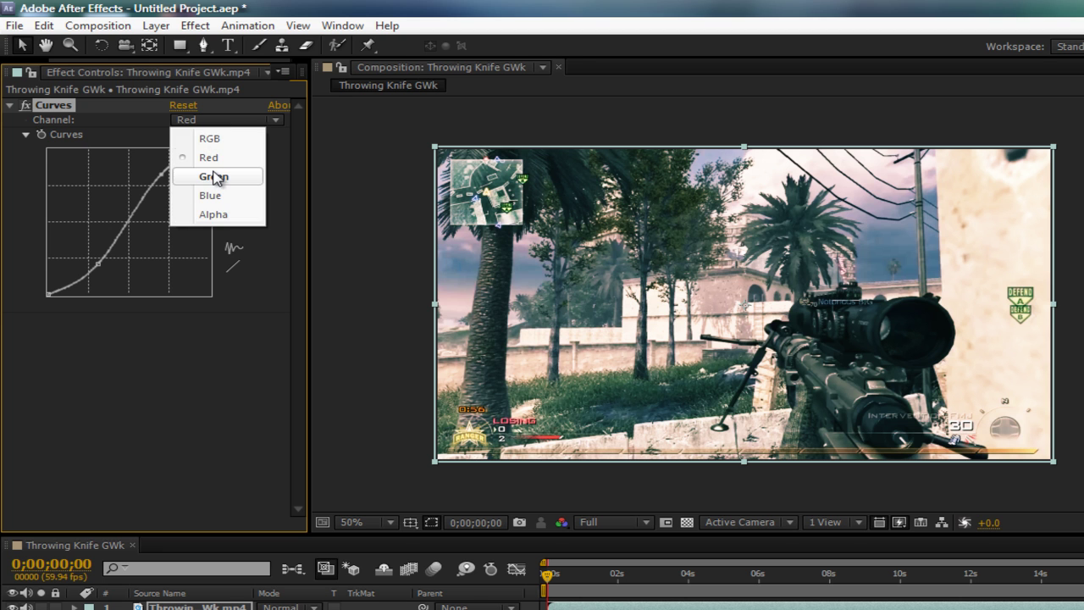
pyautogui.click(273, 196)
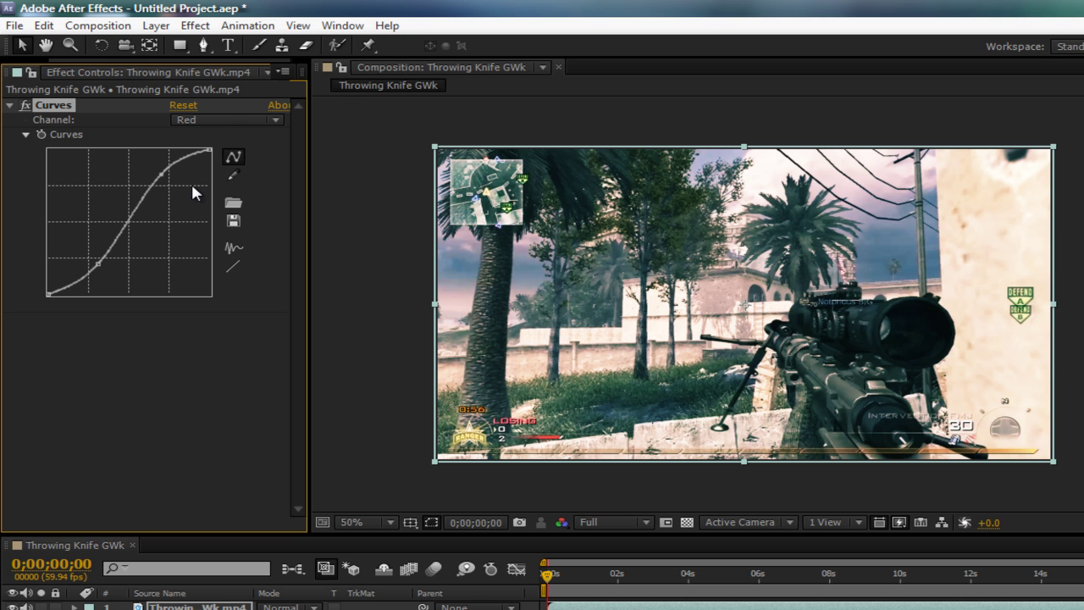
pyautogui.click(273, 120)
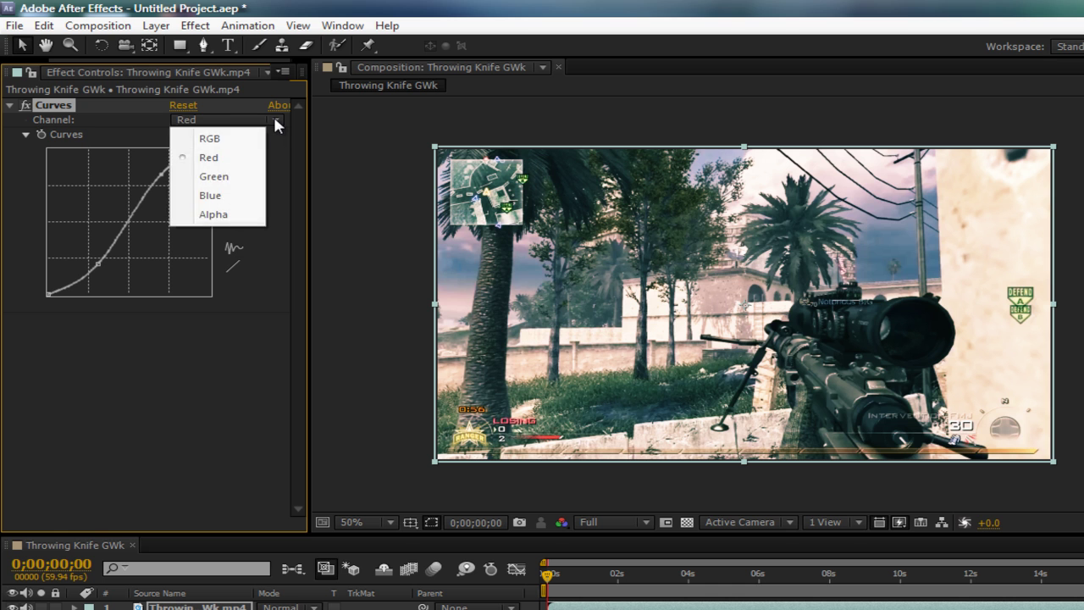
pyautogui.click(250, 175)
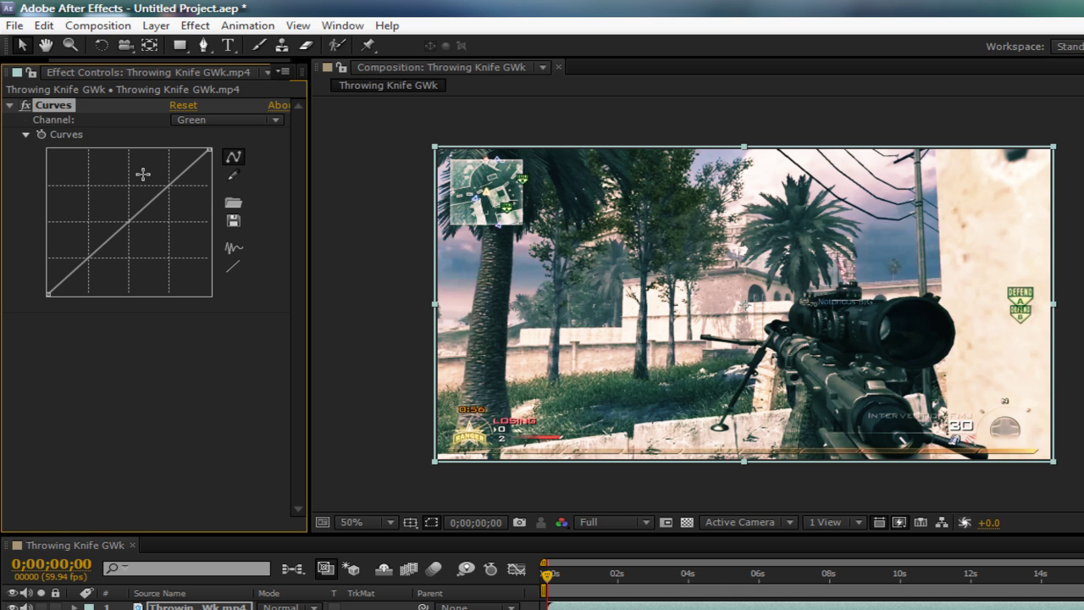
pyautogui.click(168, 186)
pyautogui.moveTo(168, 186); pyautogui.dragTo(164, 179)
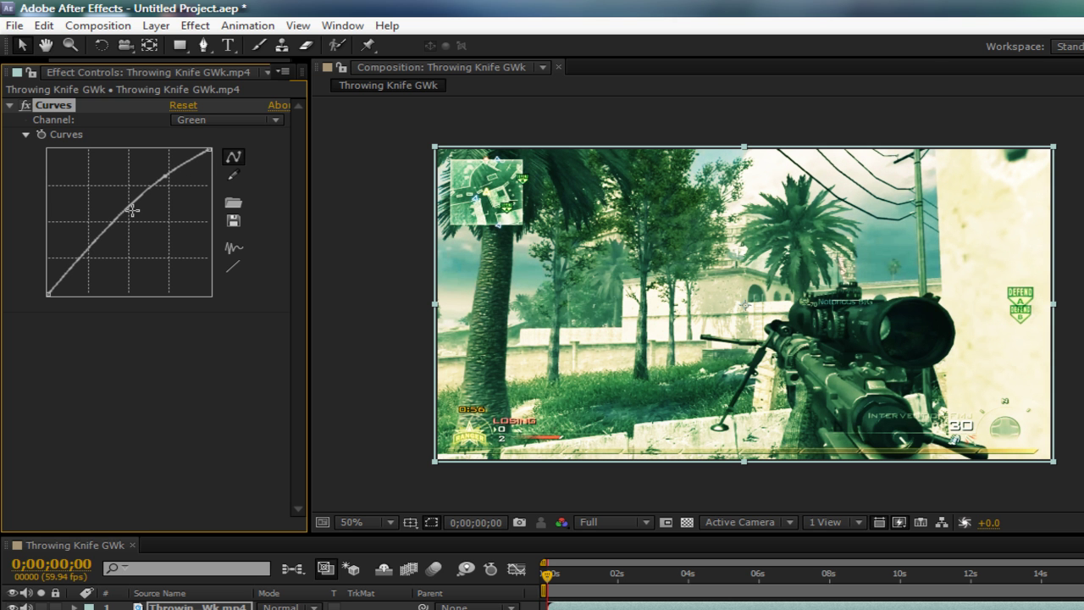
pyautogui.moveTo(82, 252); pyautogui.dragTo(97, 265)
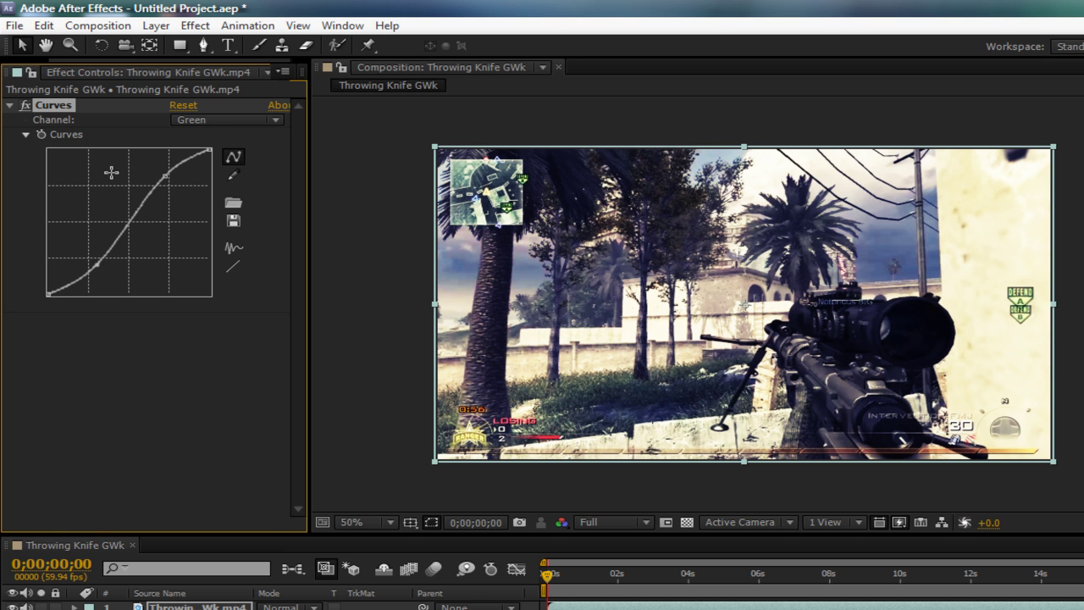
pyautogui.moveTo(166, 179); pyautogui.dragTo(163, 174)
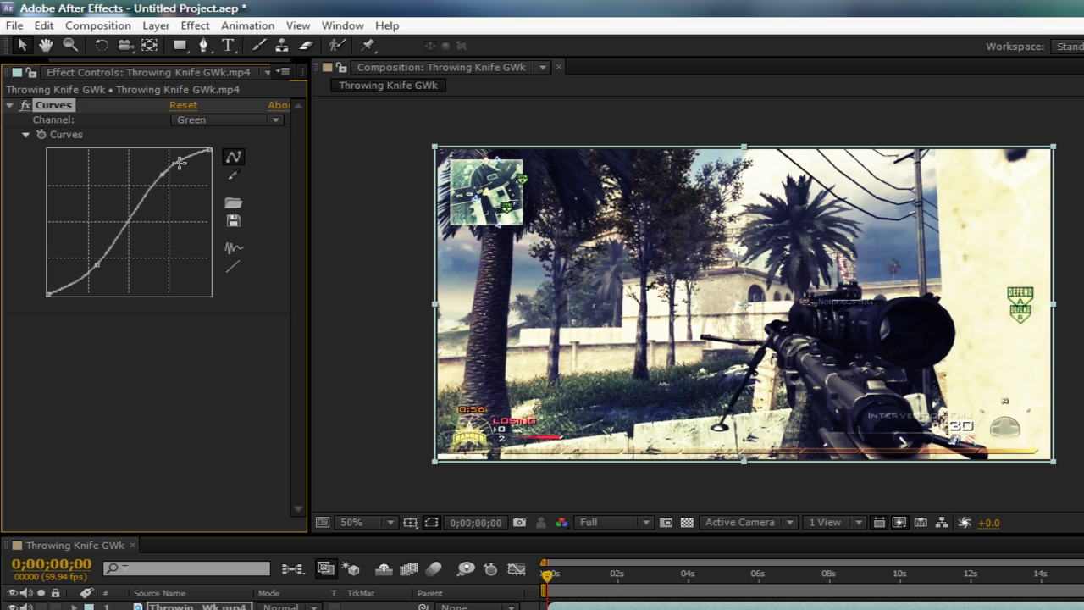
pyautogui.click(179, 162)
pyautogui.moveTo(180, 162); pyautogui.dragTo(184, 165)
pyautogui.hotkey('ctrl', 'z')
pyautogui.hotkey('ctrl', 'z')
# Step: Switch Curves to Blue, pull the upper curve down and lift its lower section
pyautogui.click(275, 120)
pyautogui.click(241, 194)
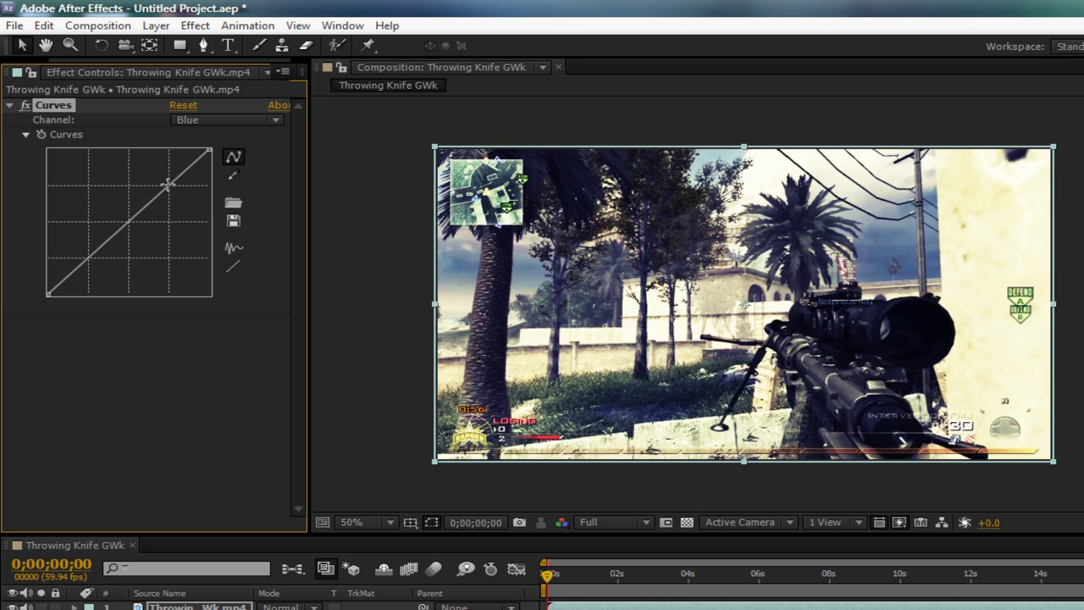
pyautogui.moveTo(169, 183); pyautogui.dragTo(178, 198)
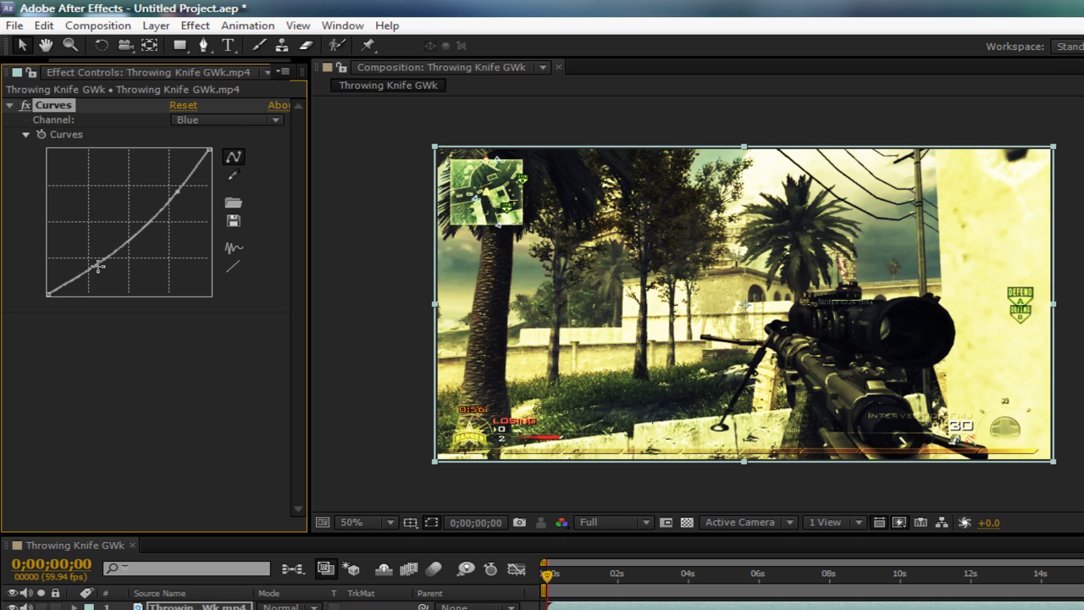
pyautogui.moveTo(99, 265); pyautogui.dragTo(89, 250)
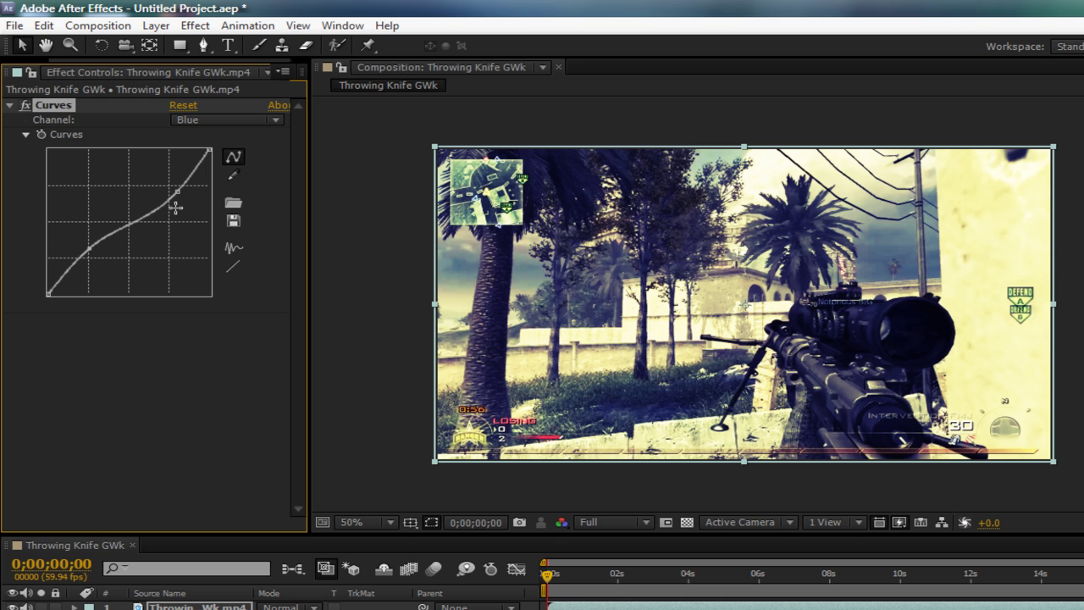
# Step: Collapse Curves and apply a Color Correction > Hue/Saturation effect
pyautogui.click(9, 105)
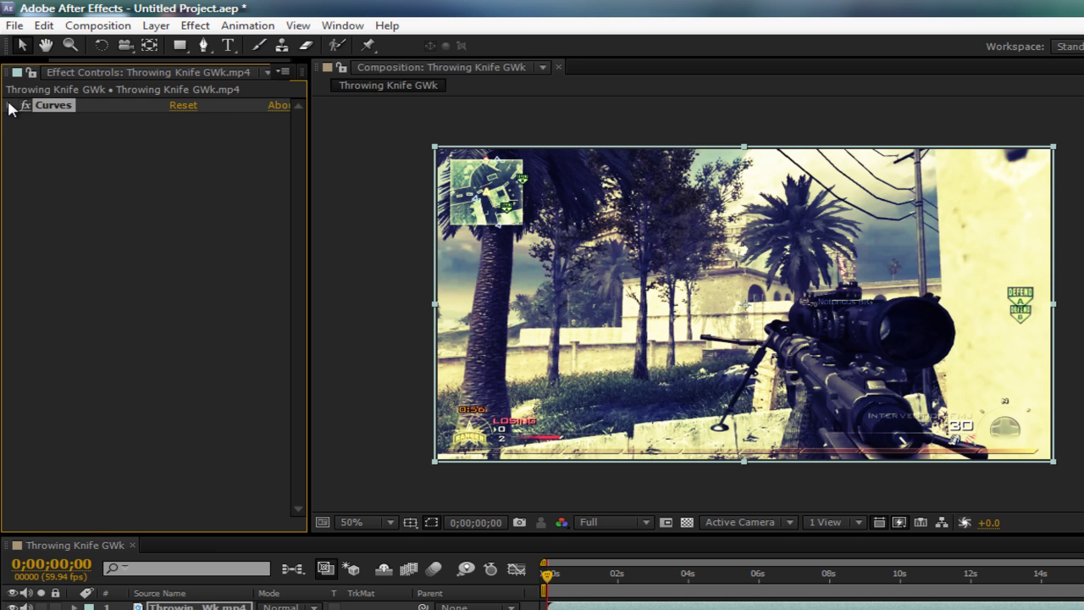
pyautogui.click(51, 132)
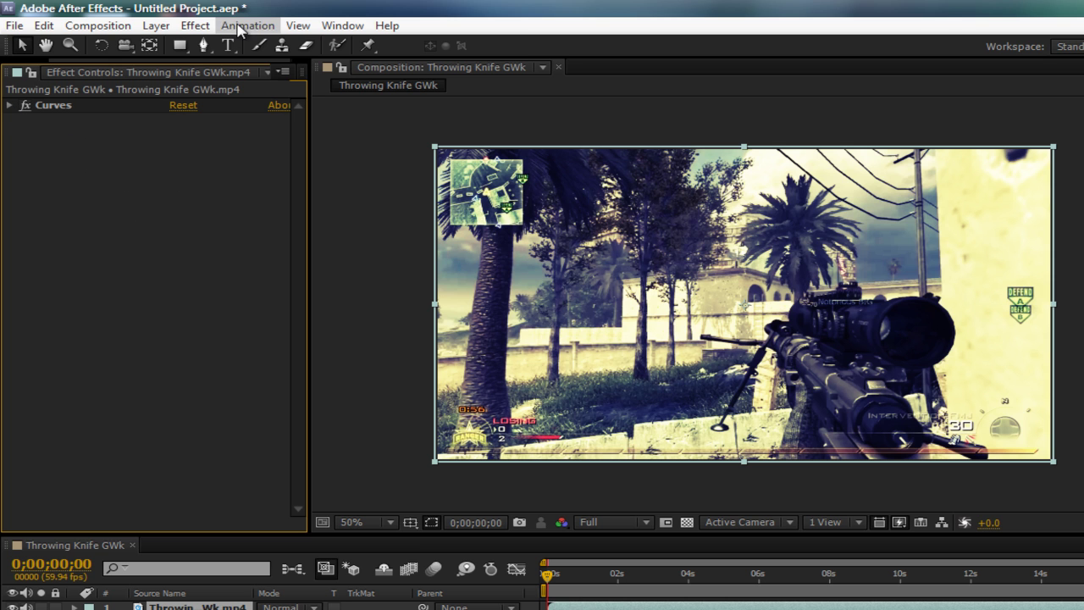
pyautogui.click(197, 28)
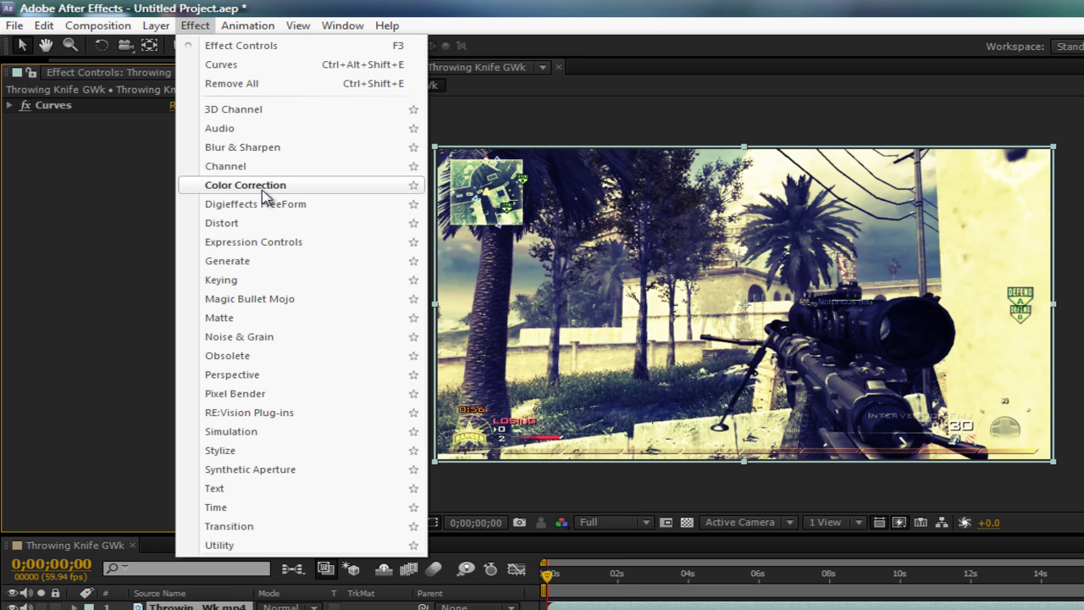
pyautogui.moveTo(266, 196)
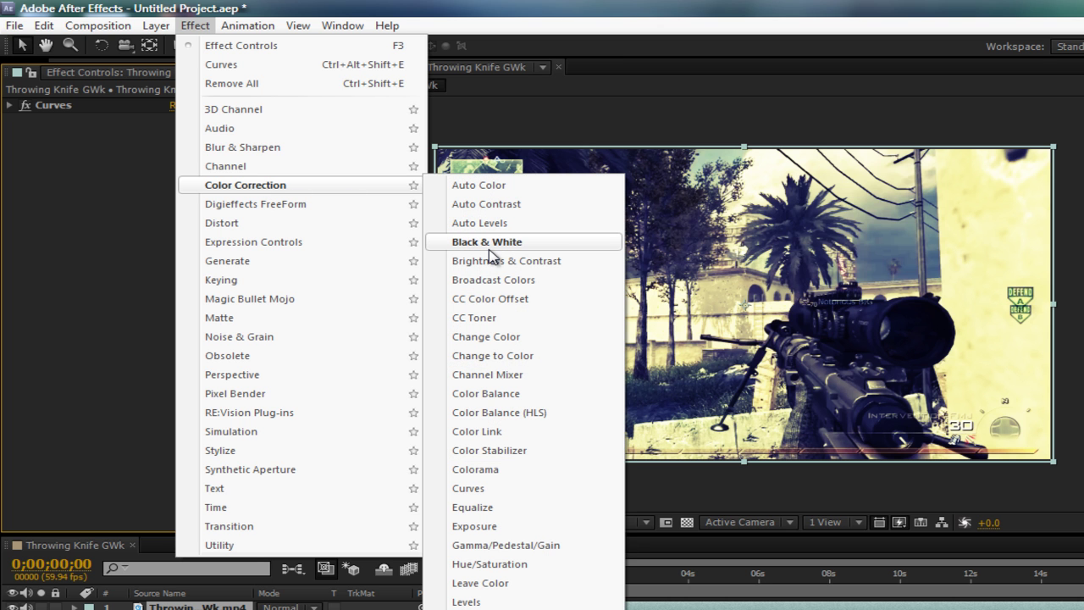
pyautogui.click(490, 563)
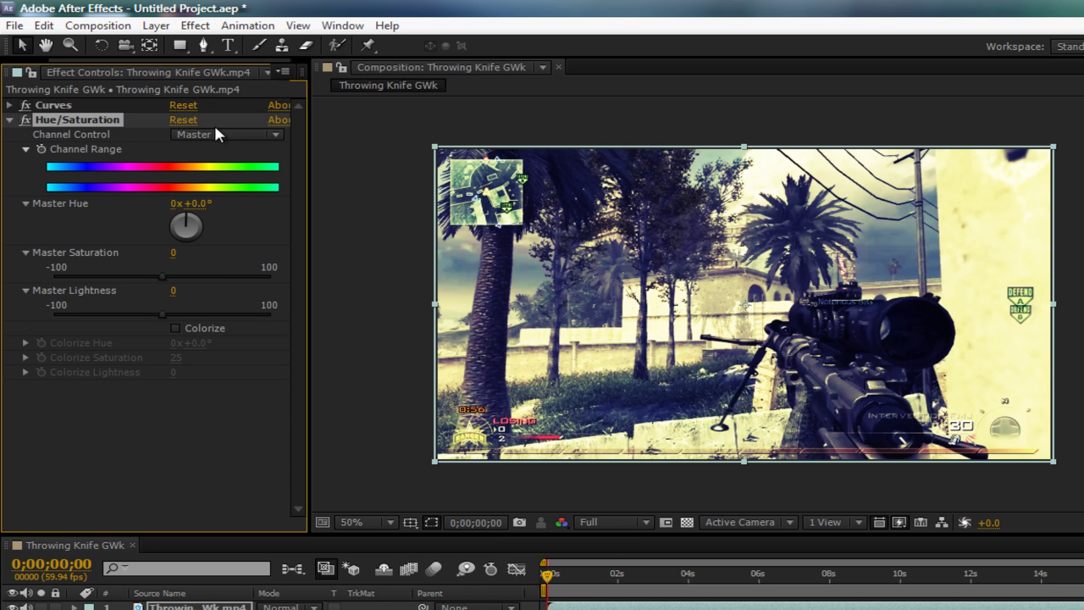
# Step: Set Master Hue to +6° and Master Saturation to -35 in Hue/Saturation
pyautogui.click(195, 204)
pyautogui.press('Return')
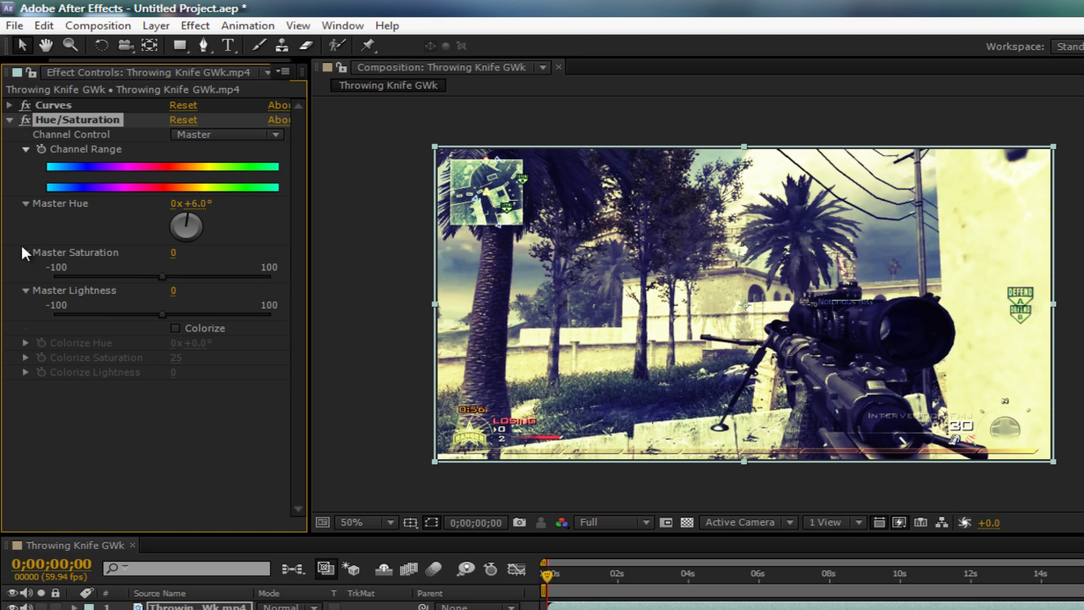
pyautogui.click(180, 254)
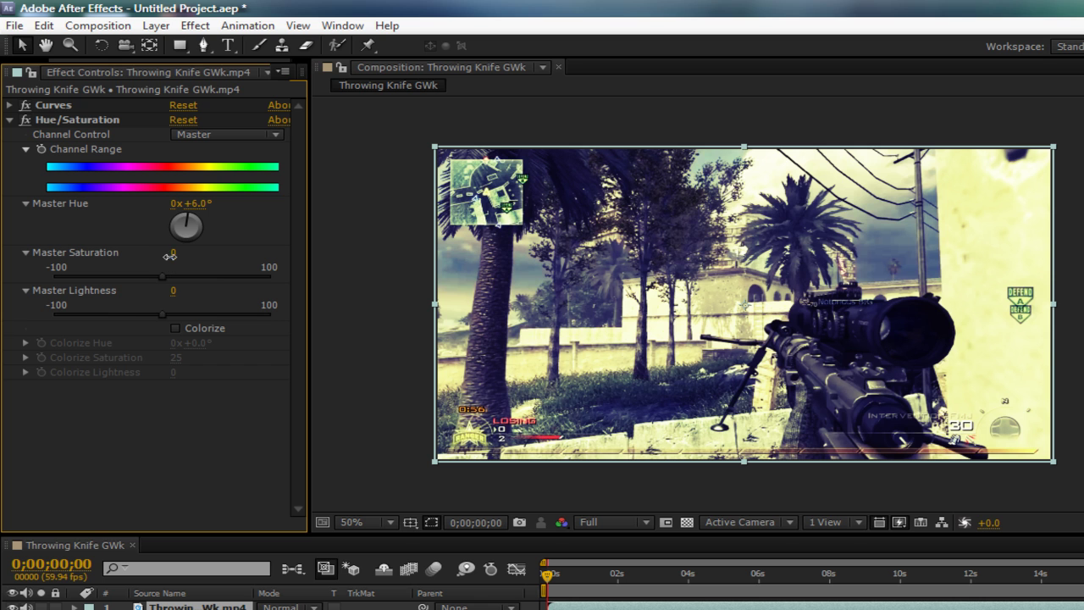
pyautogui.click(172, 252)
pyautogui.write('-35')
pyautogui.press('Return')
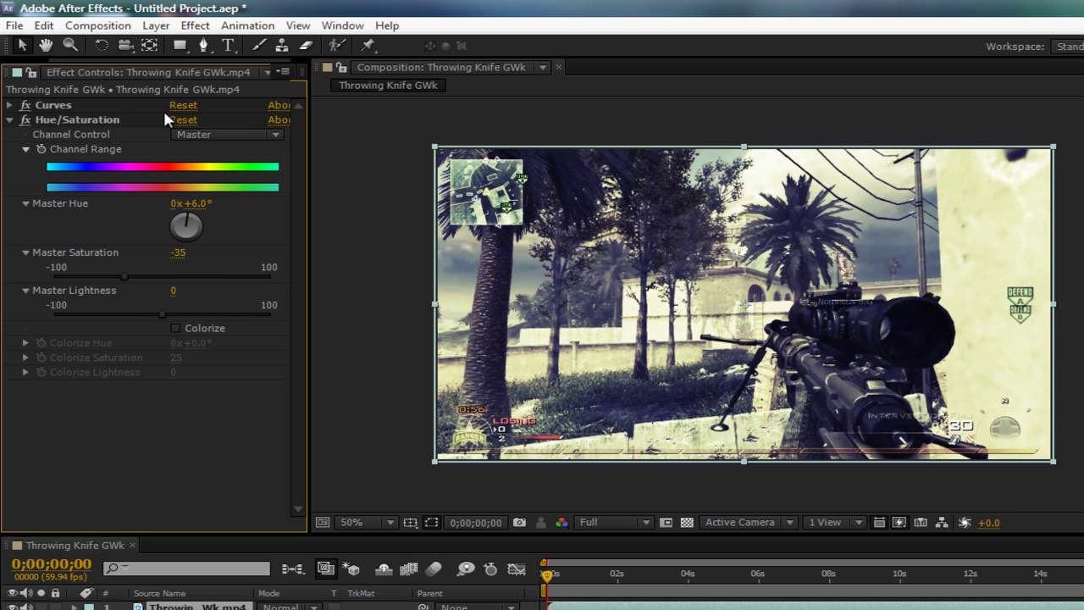
pyautogui.click(9, 120)
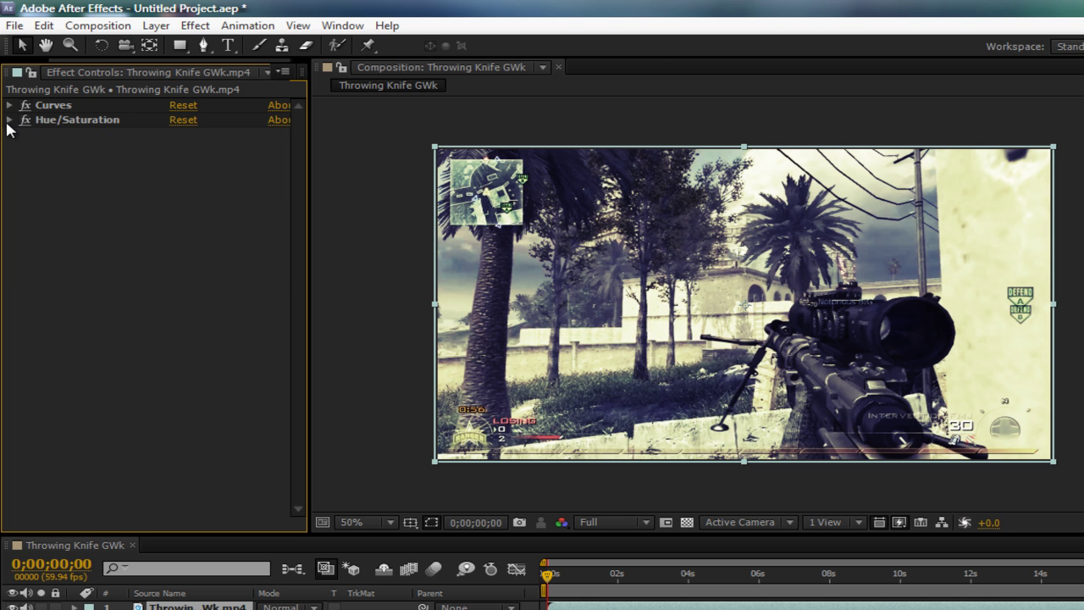
# Step: Apply Photo Filter, choose the Blue filter and set Density to 18%
pyautogui.click(208, 28)
pyautogui.moveTo(291, 185)
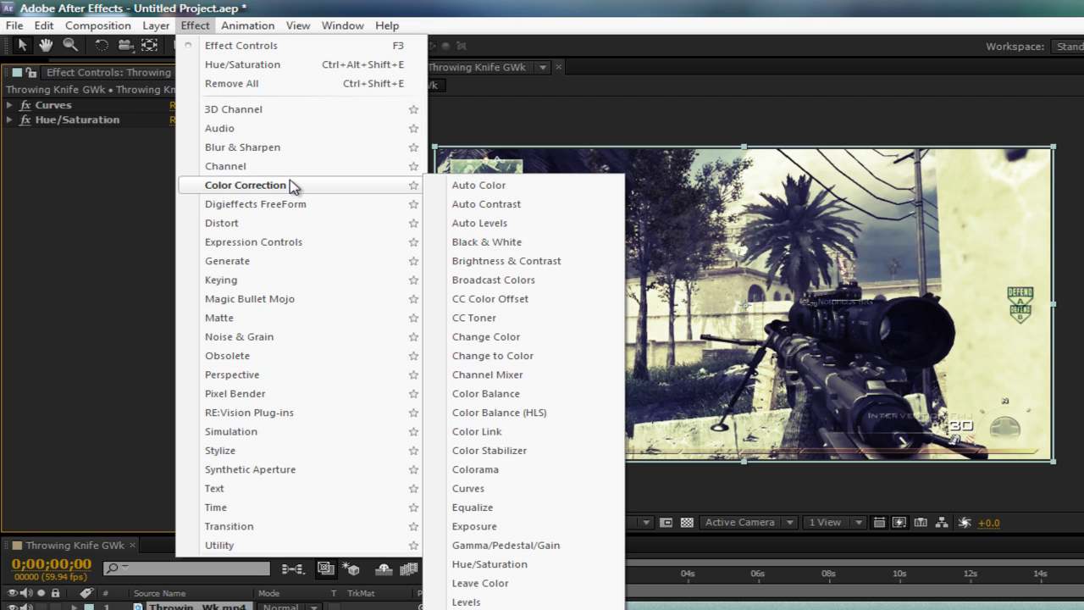
pyautogui.click(475, 607)
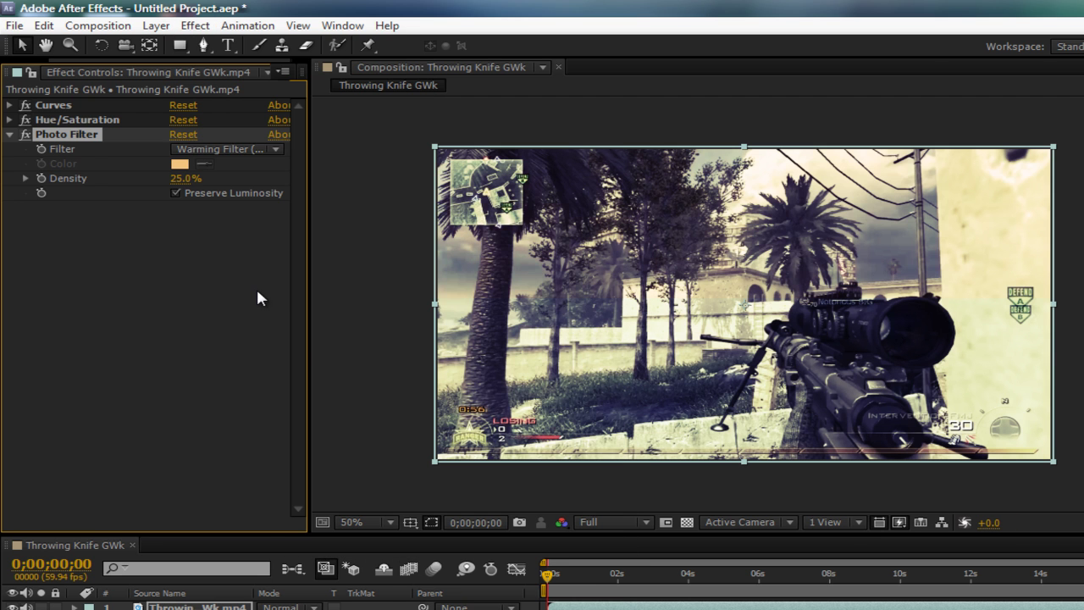
pyautogui.click(219, 148)
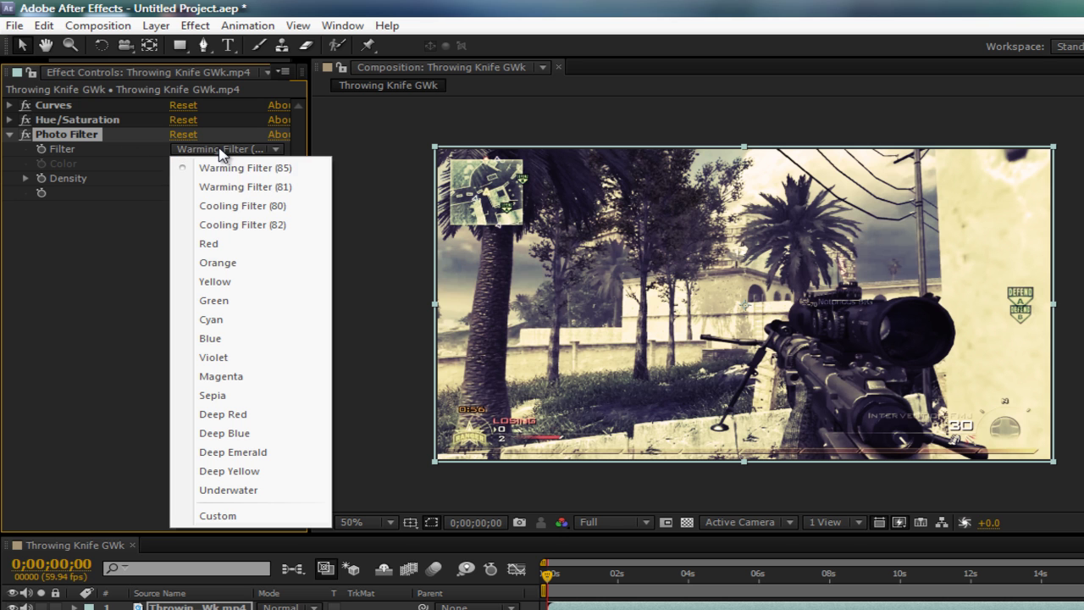
pyautogui.click(237, 339)
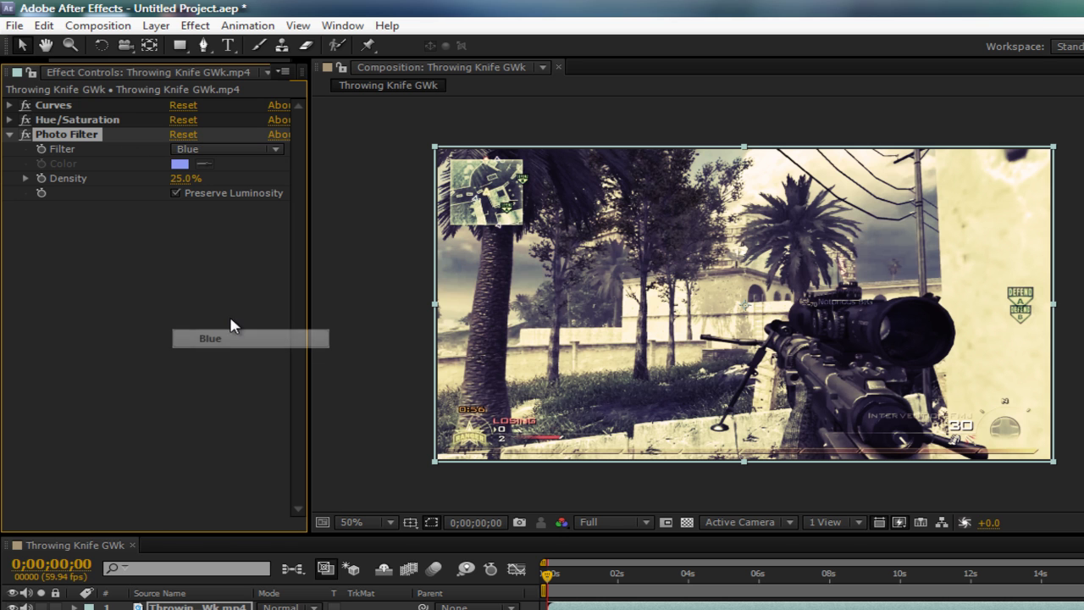
pyautogui.click(180, 179)
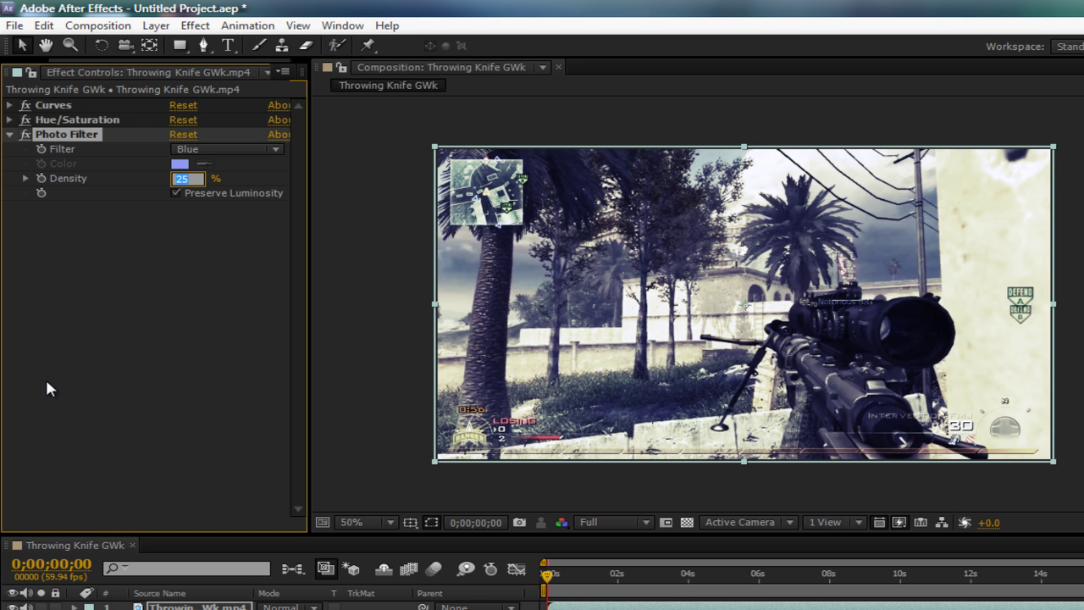
pyautogui.write('18')
pyautogui.click(89, 313)
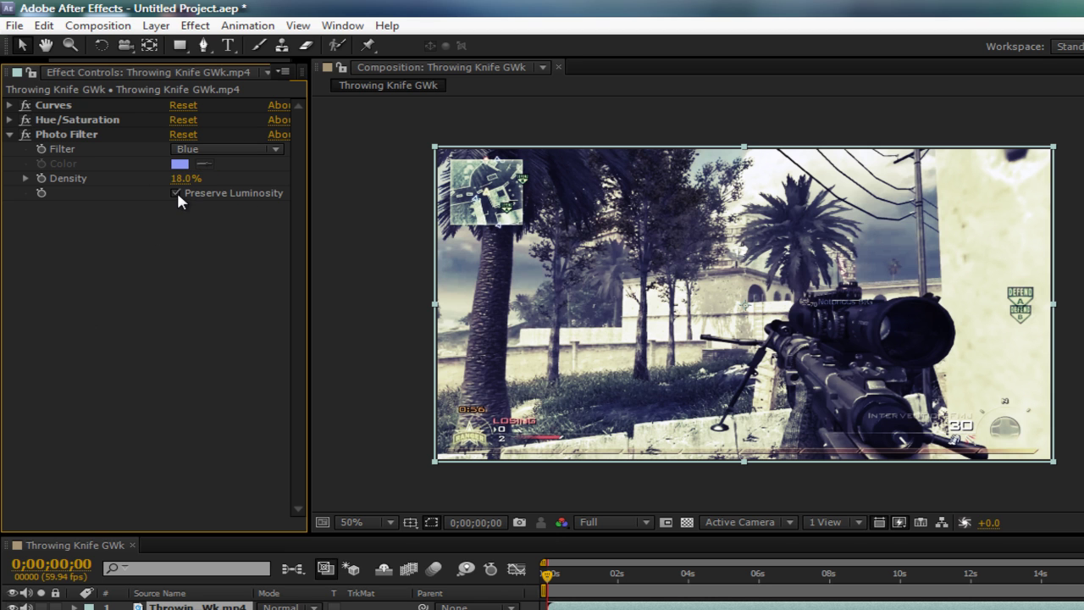
# Step: Collapse Photo Filter and add a Brightness & Contrast effect to the gameplay clip
pyautogui.click(10, 135)
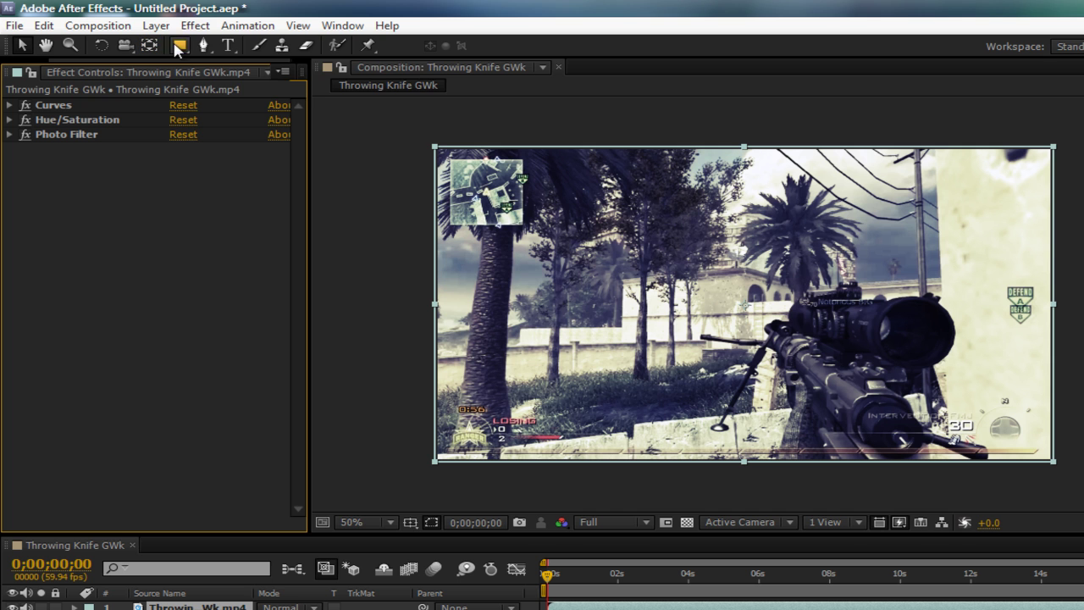
pyautogui.click(195, 26)
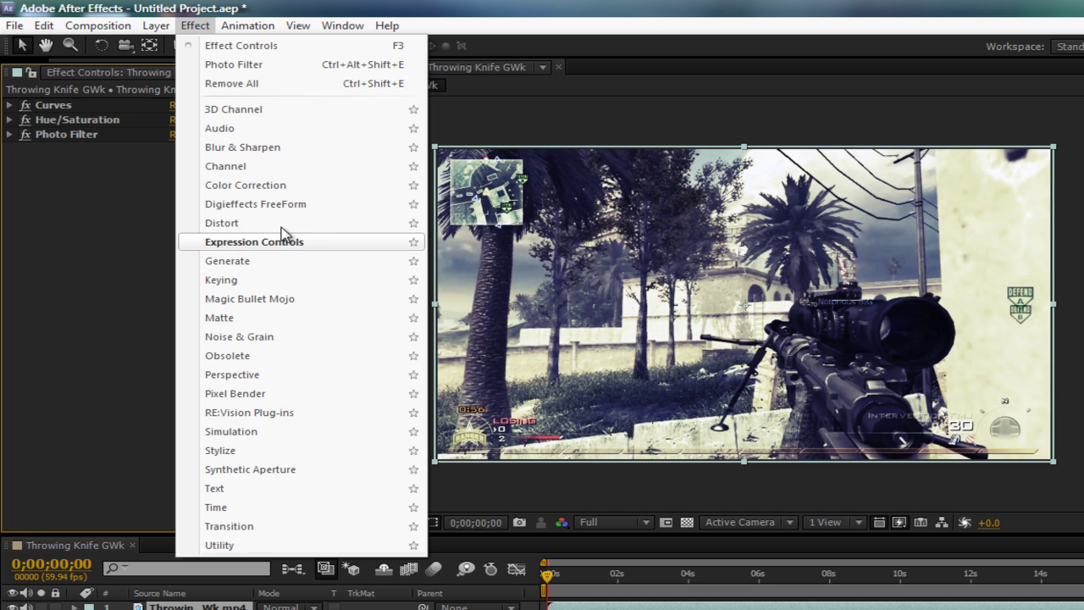
pyautogui.moveTo(319, 159)
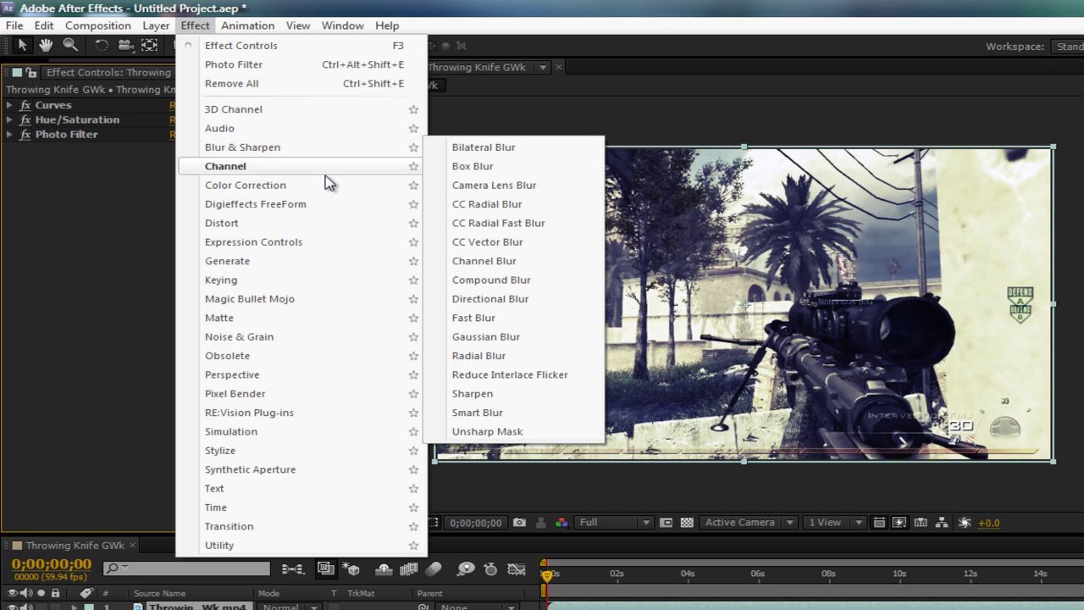
pyautogui.moveTo(330, 187)
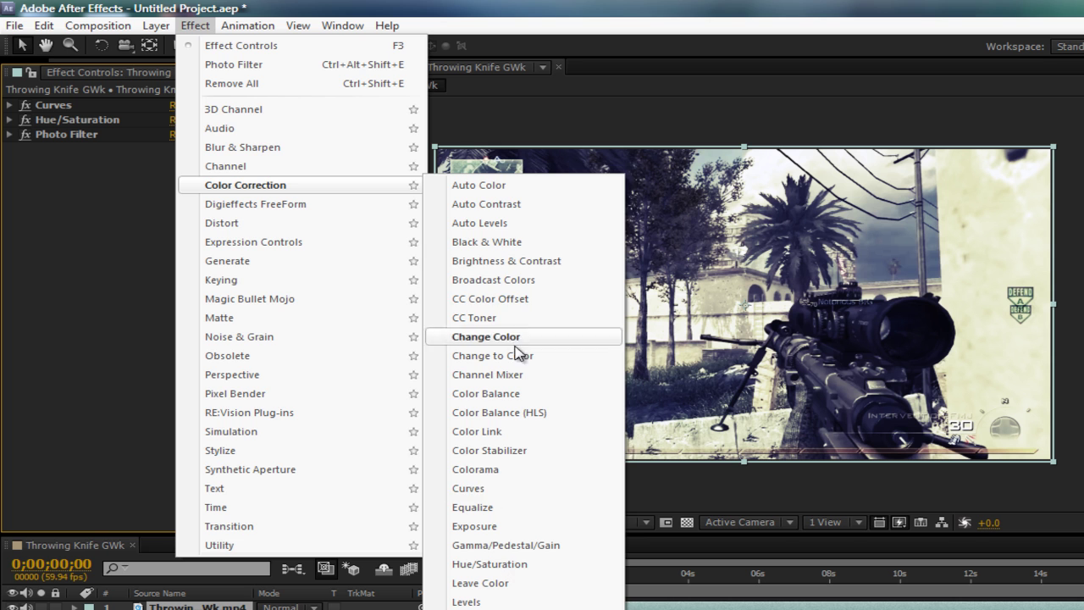
pyautogui.click(507, 261)
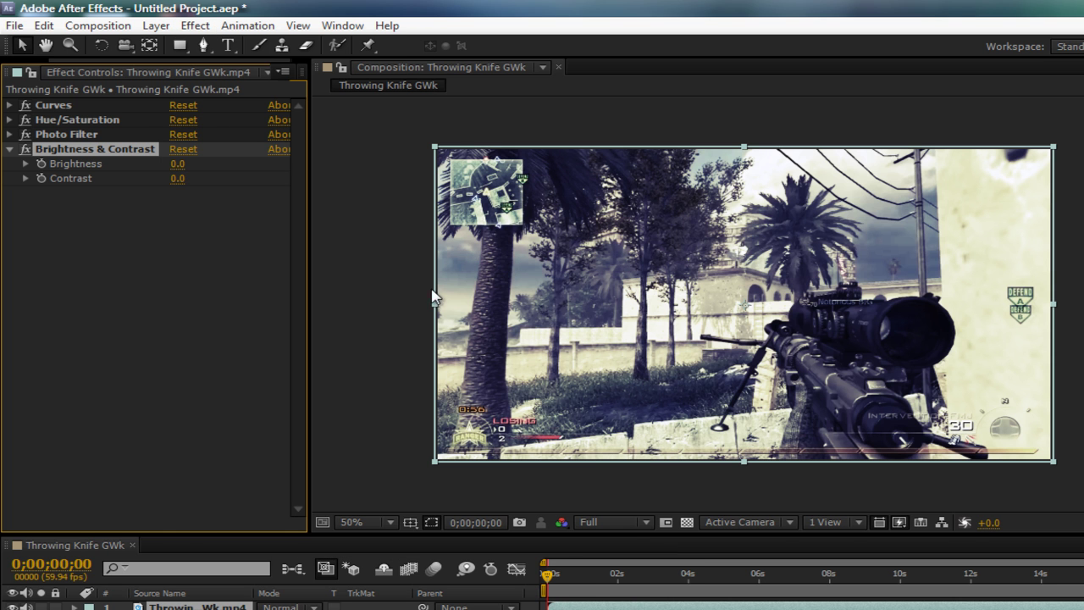
# Step: Set Brightness to 2.0 and Contrast to 12.0, then collapse the effect's settings
pyautogui.click(178, 166)
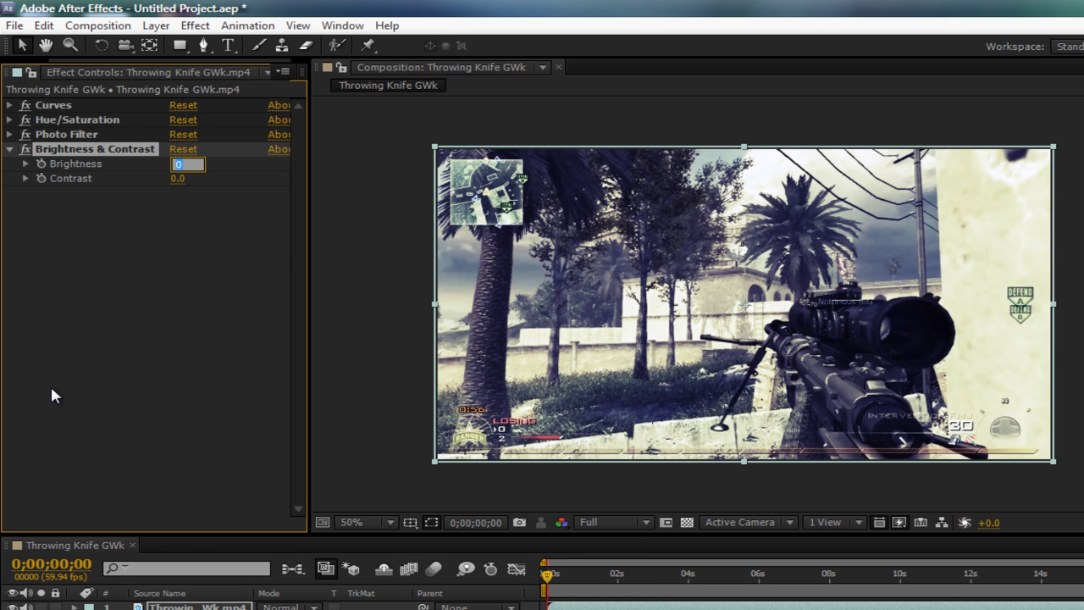
pyautogui.press('Tab')
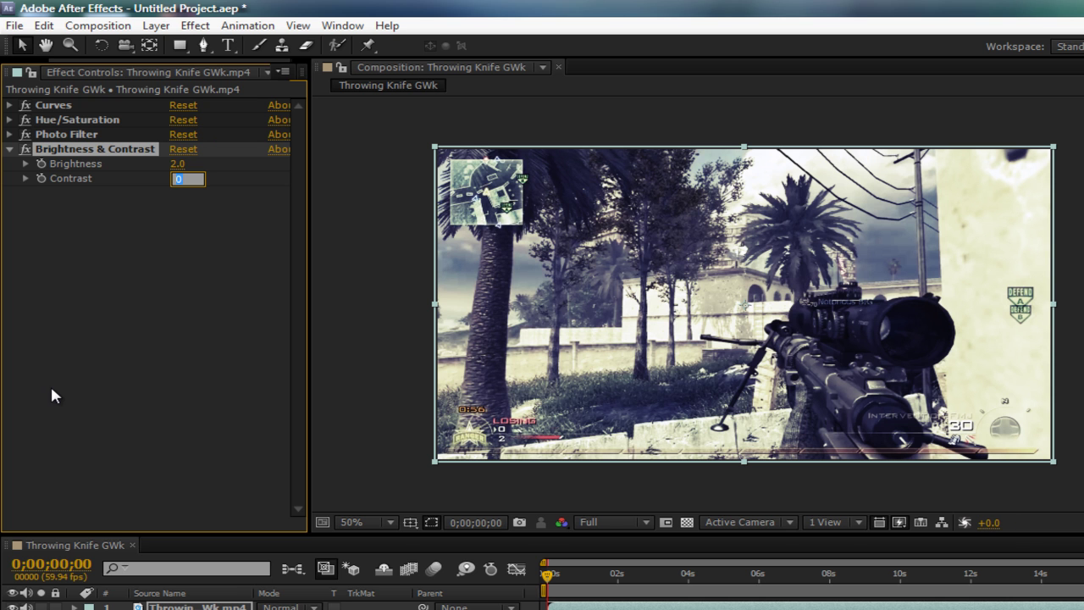
pyautogui.write('12.')
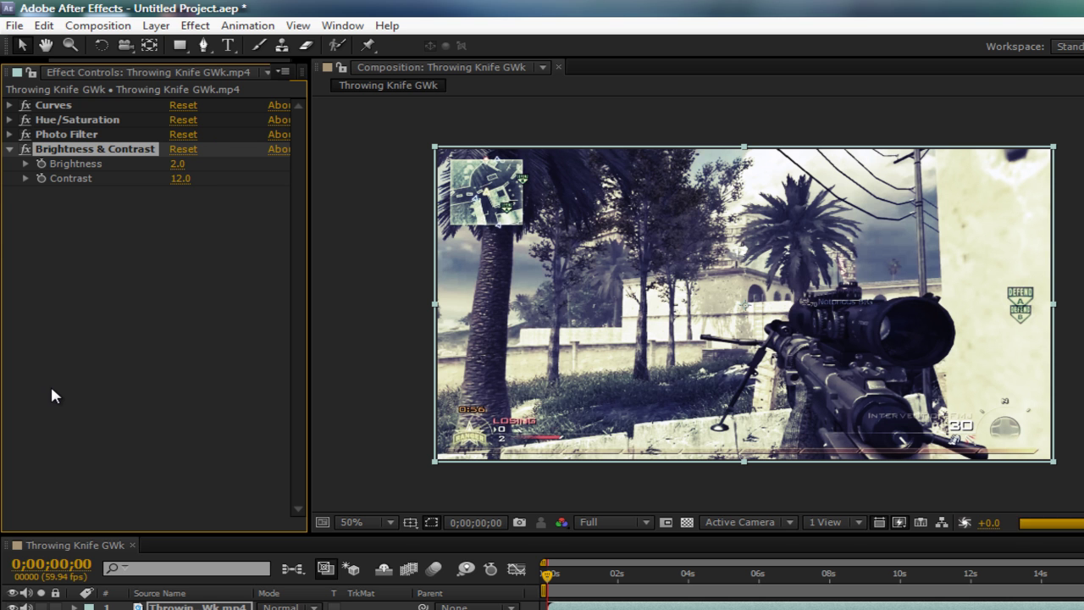
pyautogui.press('Return')
pyautogui.click(12, 149)
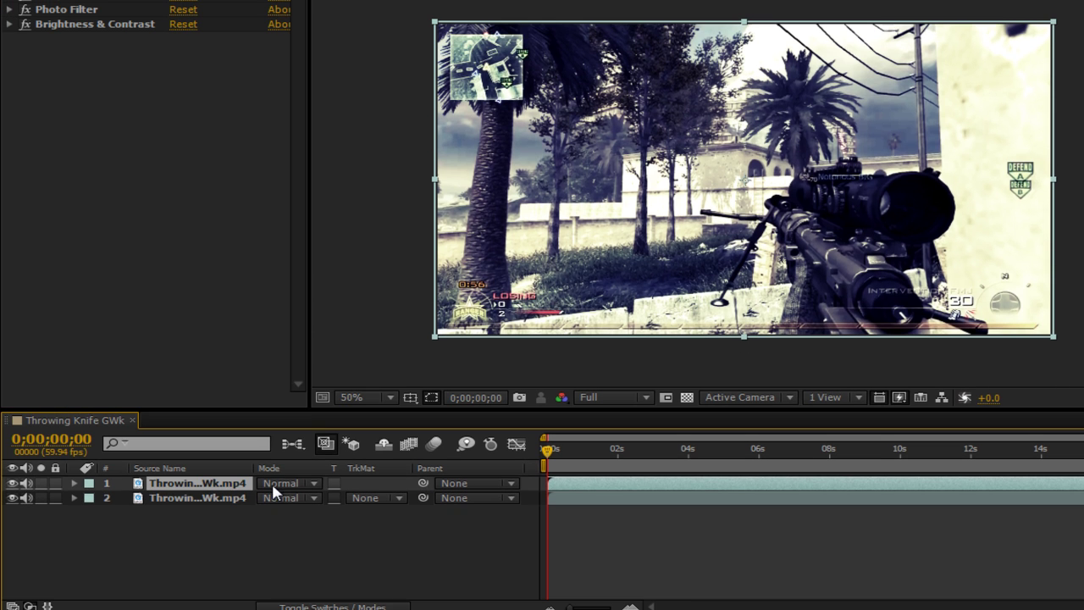
# Step: Switch layer 1's blend mode to Overlay and scrub a few frames to preview it
pyautogui.click(316, 483)
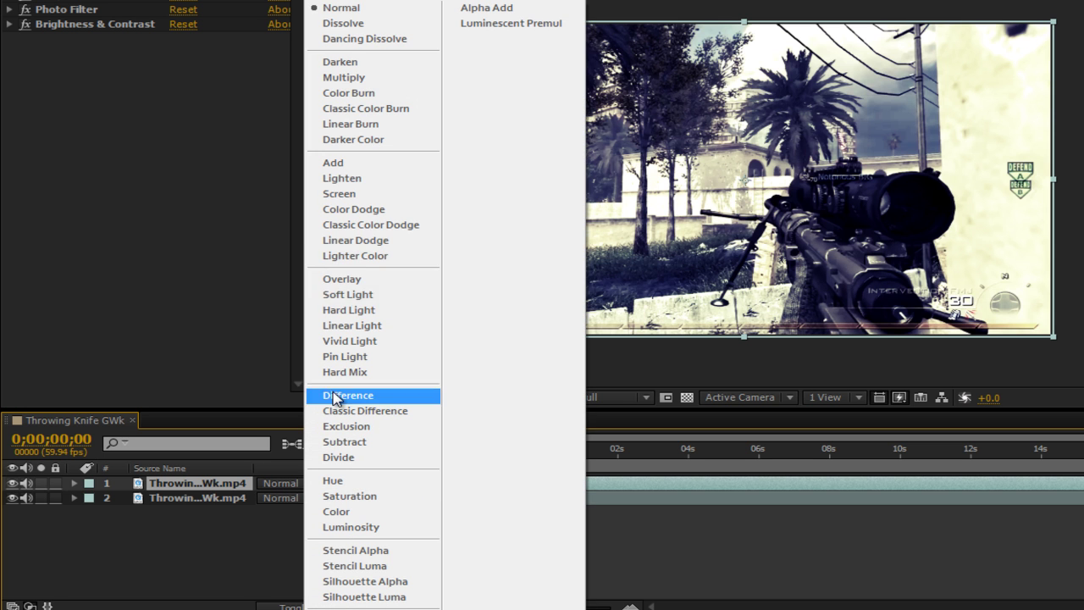
pyautogui.click(359, 283)
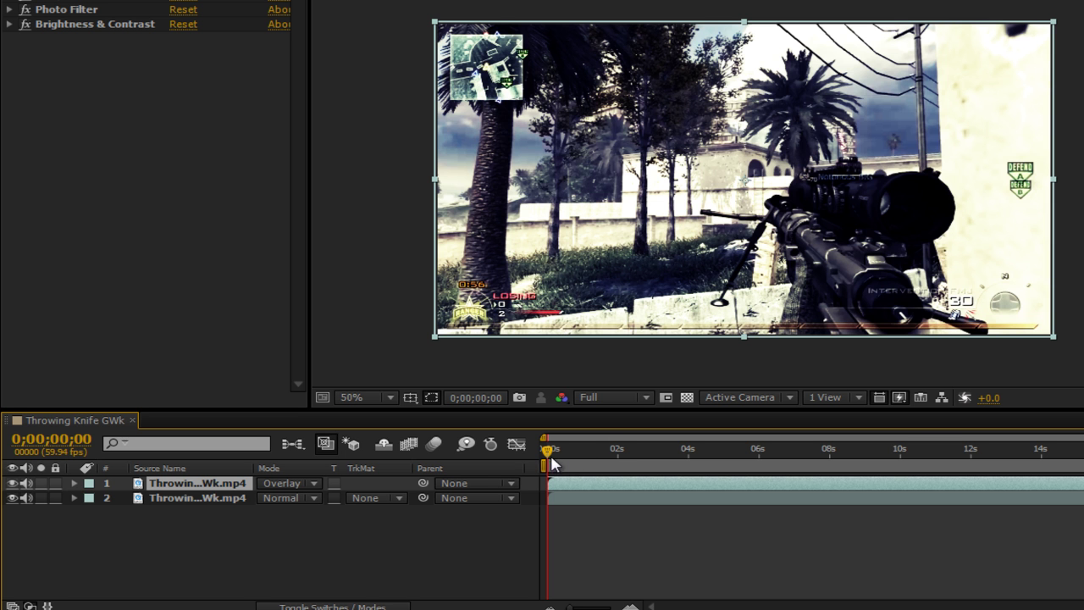
pyautogui.moveTo(549, 450); pyautogui.dragTo(504, 441)
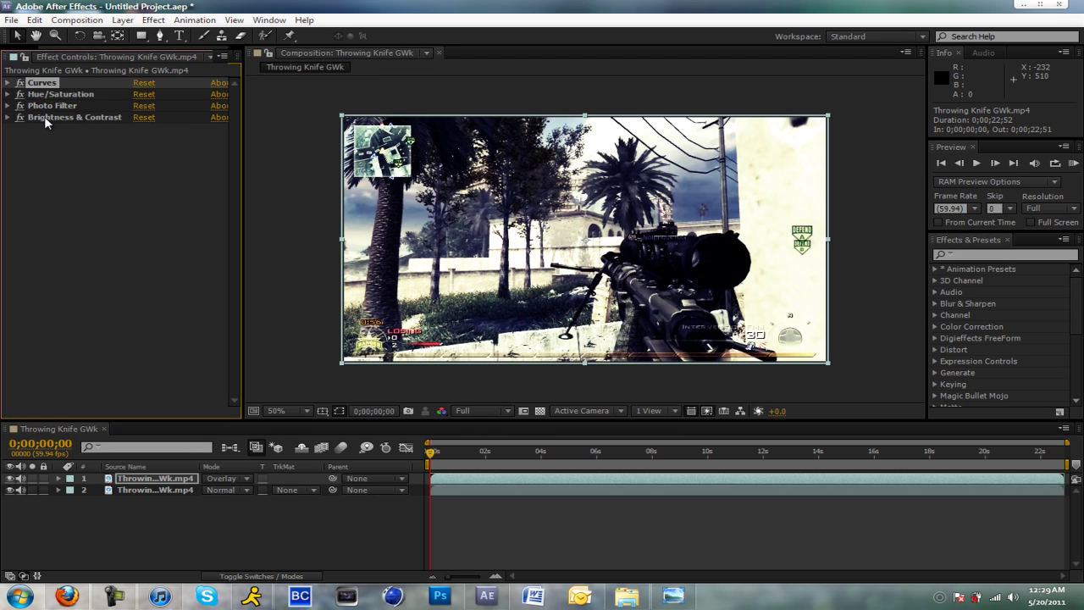
# Step: Delete all four grading effects from the top layer and browse the Magic Bullet Mojo effects
pyautogui.keyDown('shift'); pyautogui.click(55, 23); pyautogui.keyUp('shift')
pyautogui.press('Delete')
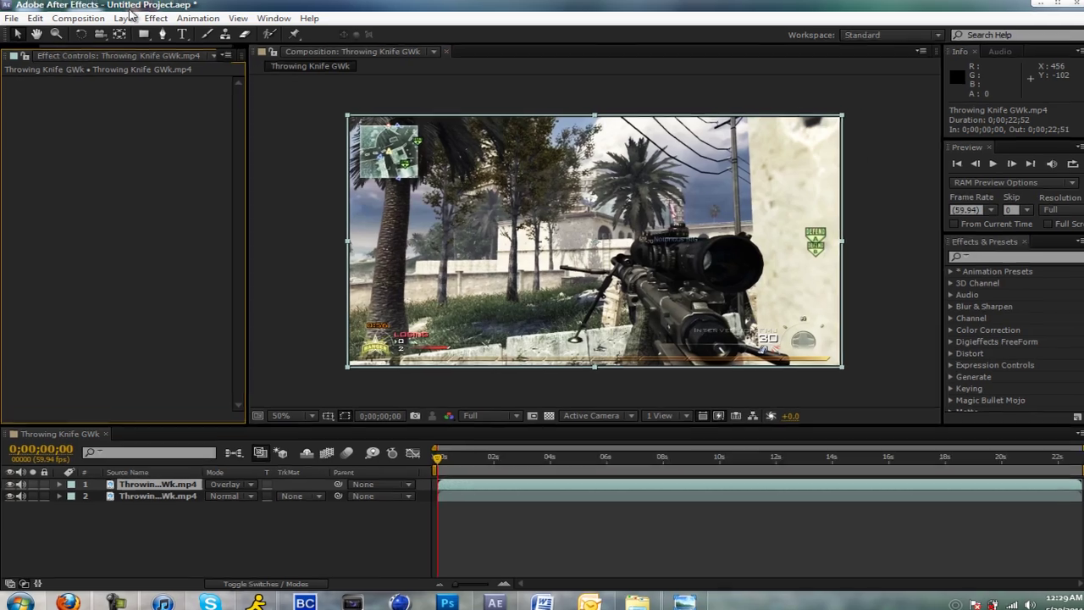
pyautogui.click(153, 20)
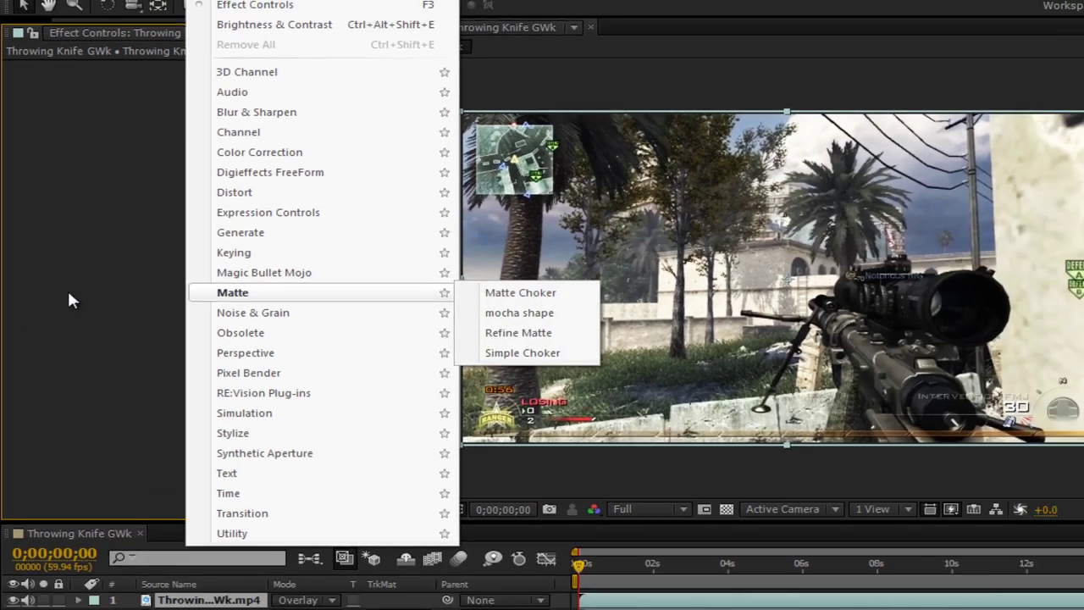
pyautogui.click(81, 313)
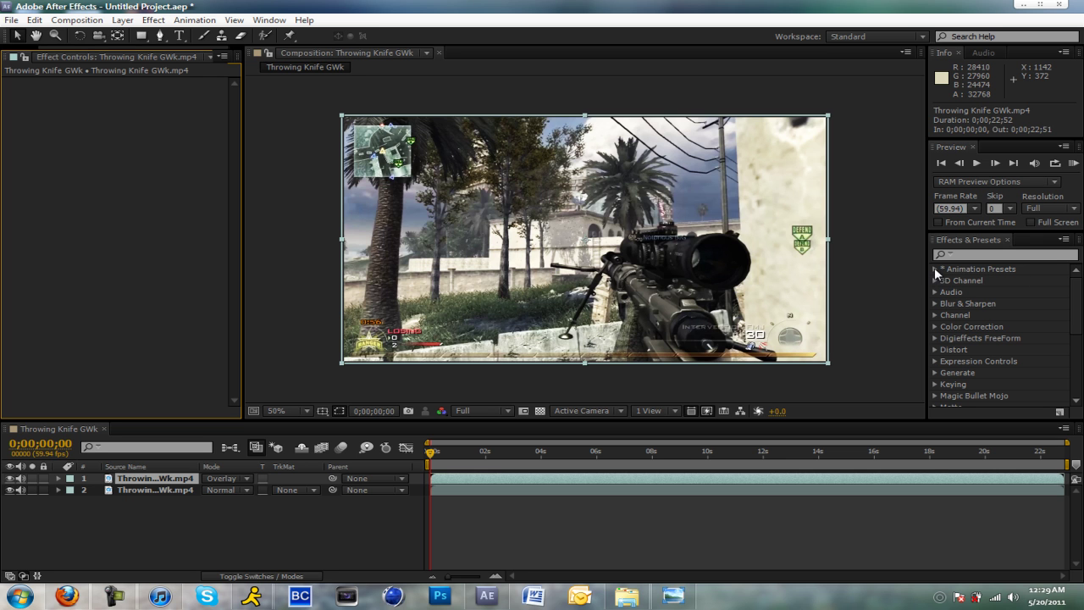
# Step: Reselect the top gameplay layer and expand Animation Presets to reach User Presets
pyautogui.click(142, 490)
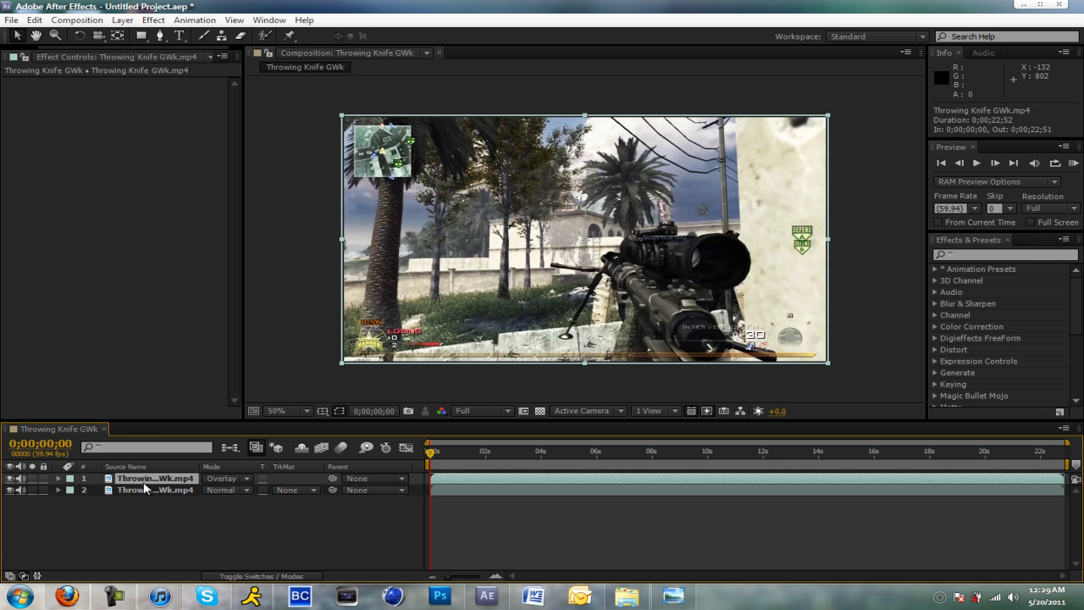
pyautogui.click(143, 489)
pyautogui.click(144, 481)
pyautogui.click(936, 270)
pyautogui.click(984, 319)
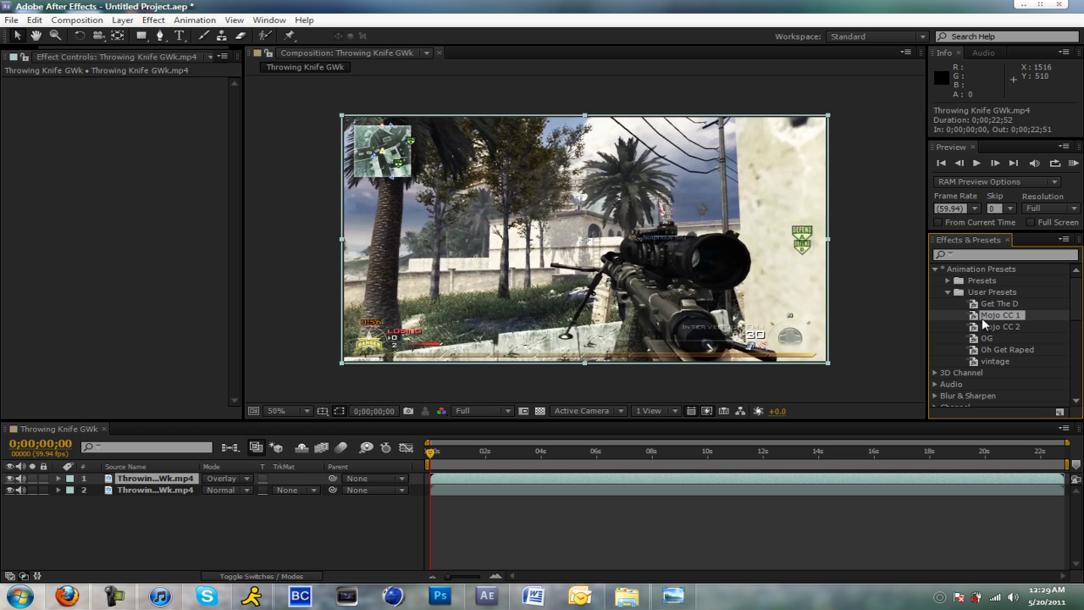
pyautogui.doubleClick(985, 320)
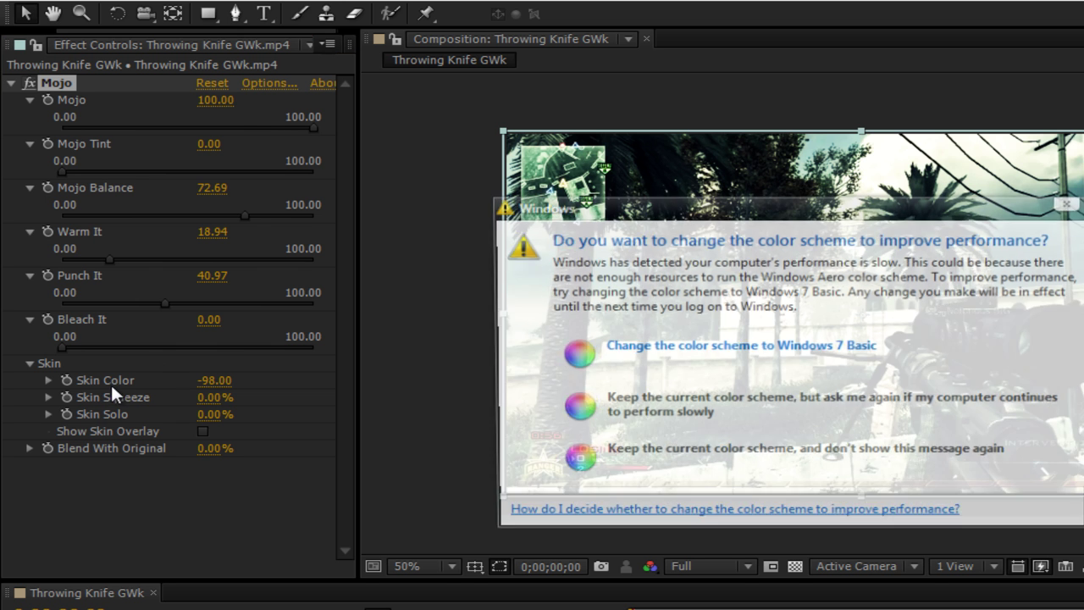
pyautogui.click(783, 468)
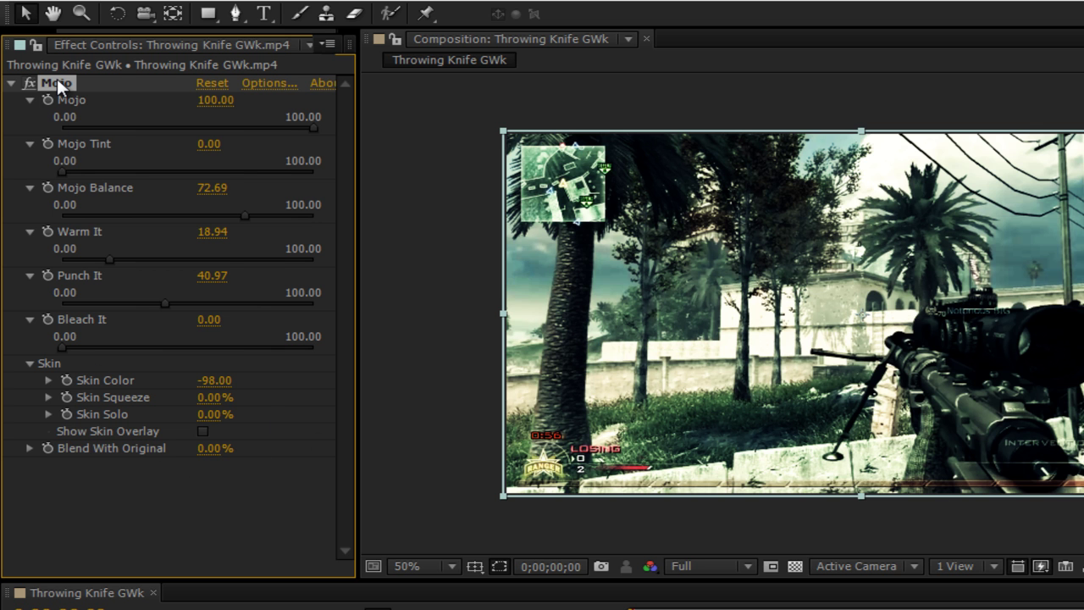
pyautogui.press('Delete')
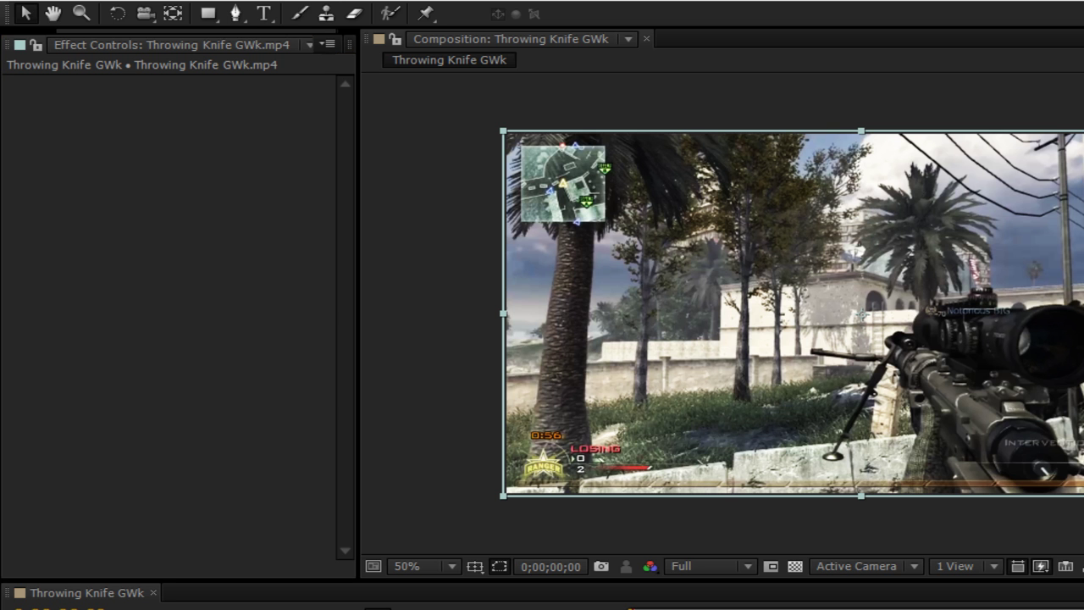
pyautogui.moveTo(1042, 344); pyautogui.dragTo(1042, 343)
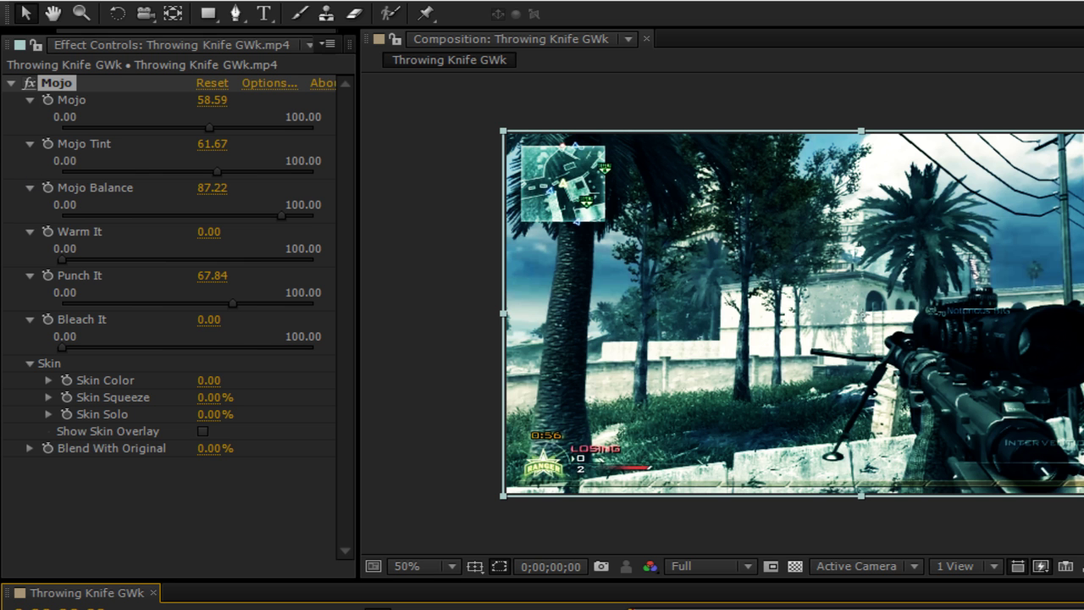
pyautogui.click(47, 82)
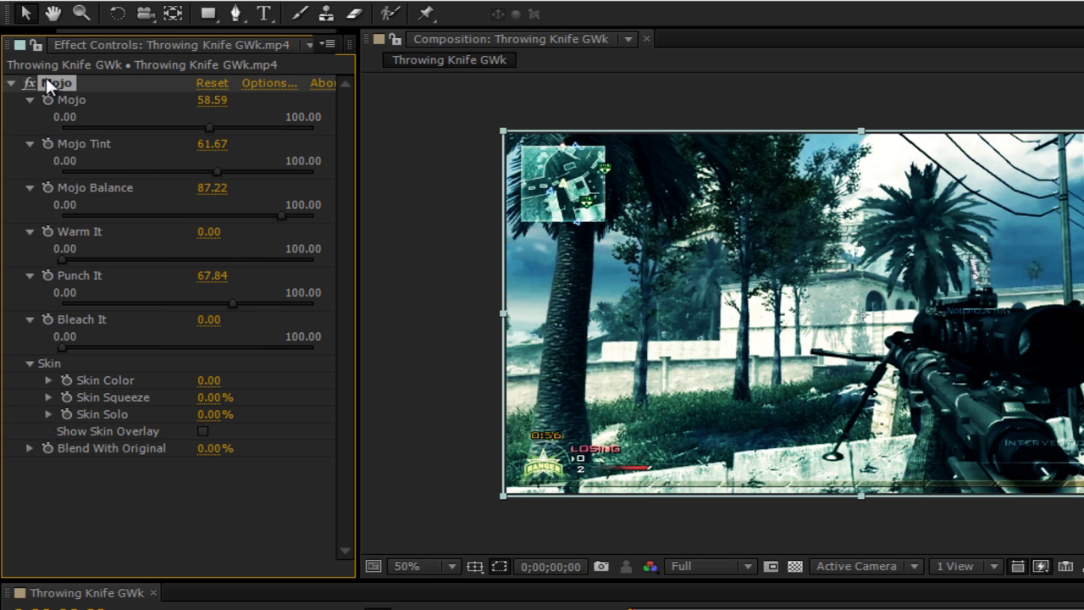
pyautogui.press('Delete')
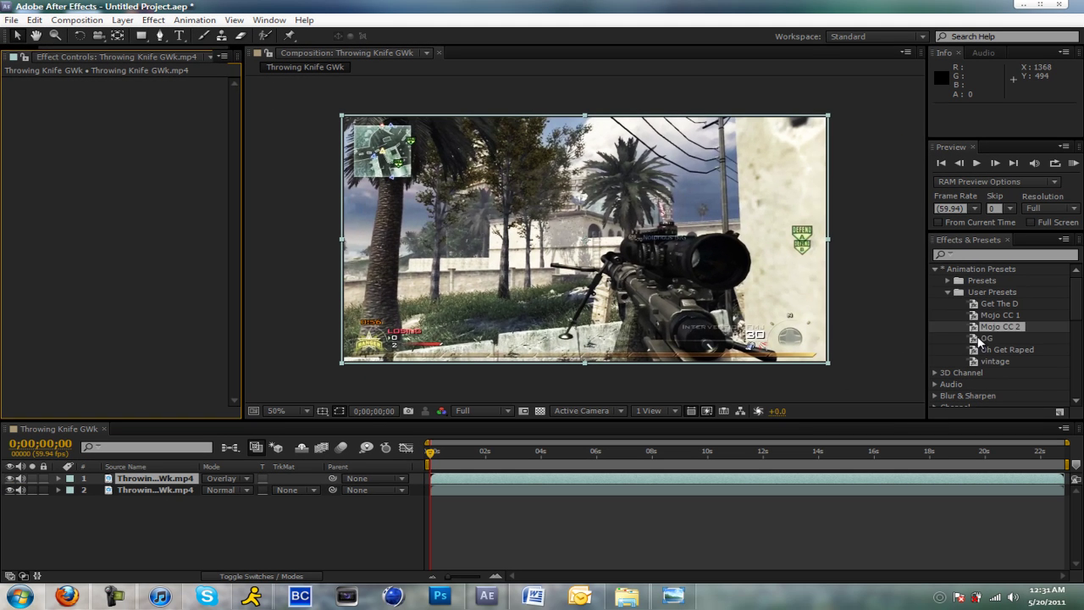
# Step: Apply the OG and vintage user presets to the clip, undoing each one
pyautogui.moveTo(980, 340); pyautogui.dragTo(684, 270)
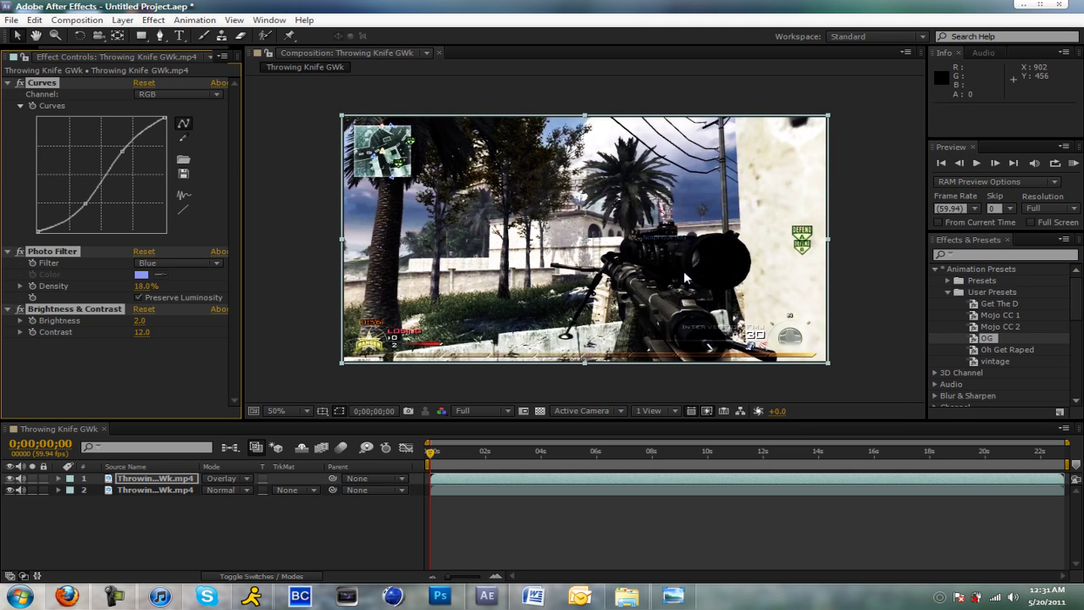
pyautogui.hotkey('ctrl', 'z')
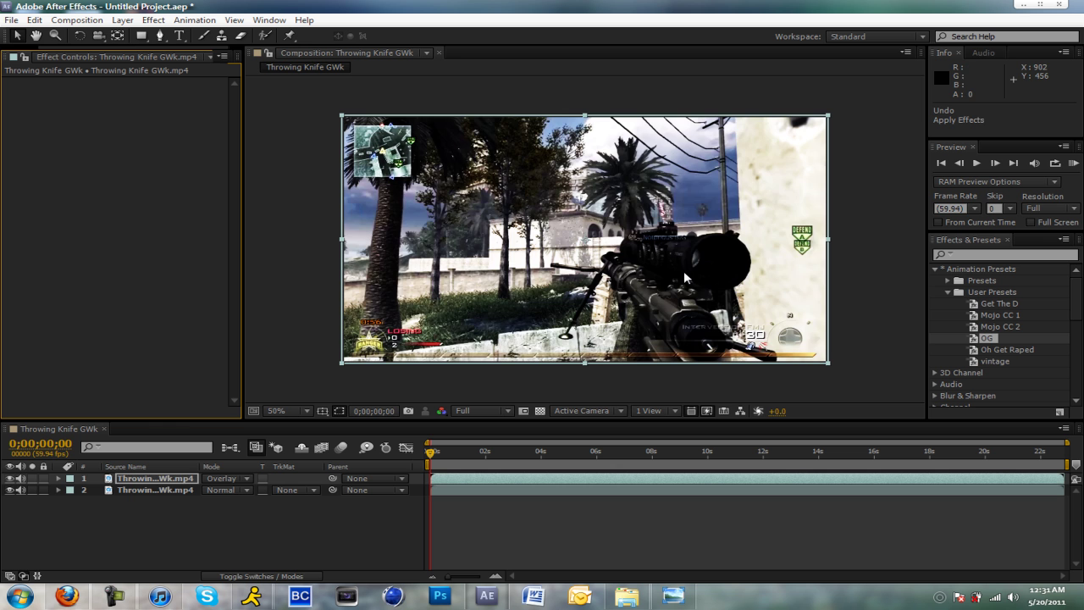
pyautogui.click(996, 350)
pyautogui.moveTo(994, 360); pyautogui.dragTo(696, 277)
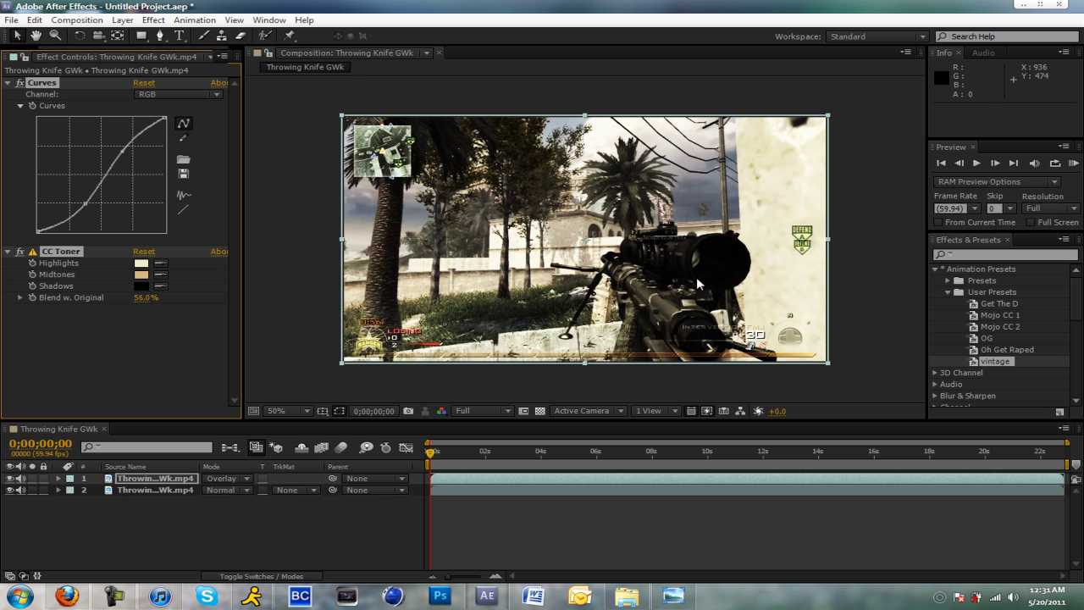
pyautogui.hotkey('ctrl', 'z')
# Step: Try one more saved preset, undo it, and close the empty Effect Controls panel
pyautogui.click(1014, 349)
pyautogui.moveTo(1014, 348); pyautogui.dragTo(750, 292)
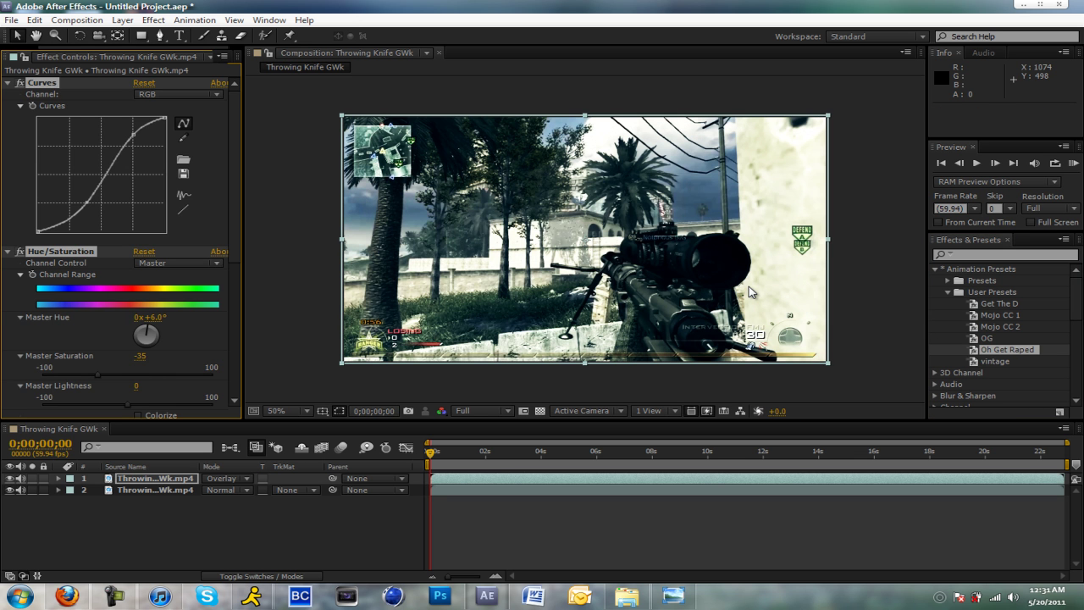
pyautogui.hotkey('ctrl', 'z')
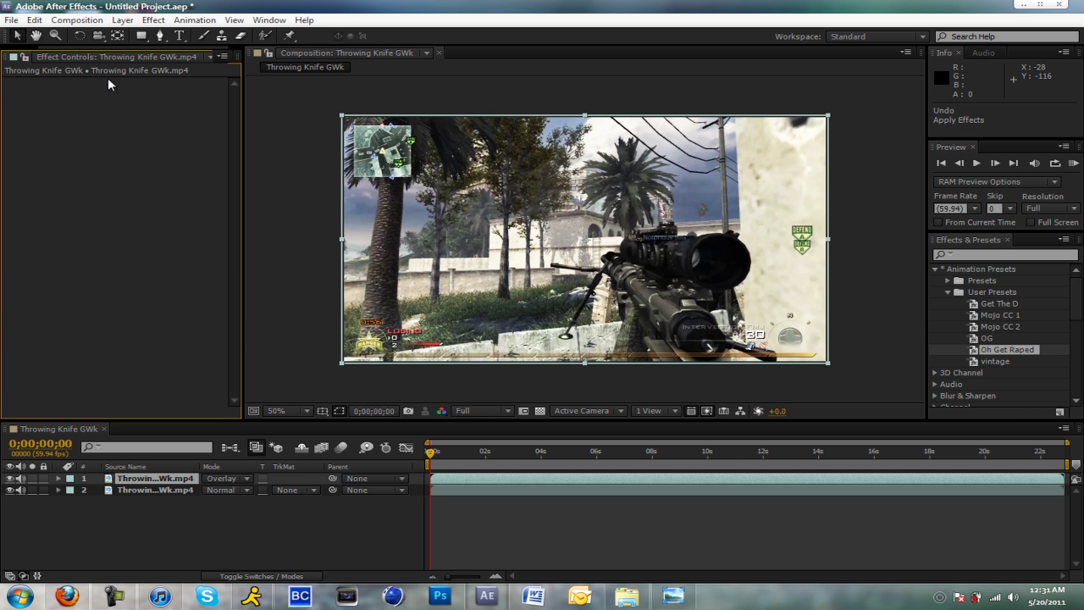
pyautogui.click(205, 56)
# Step: Check the composition and footage in the Project panel, then minimize After Effects
pyautogui.click(141, 219)
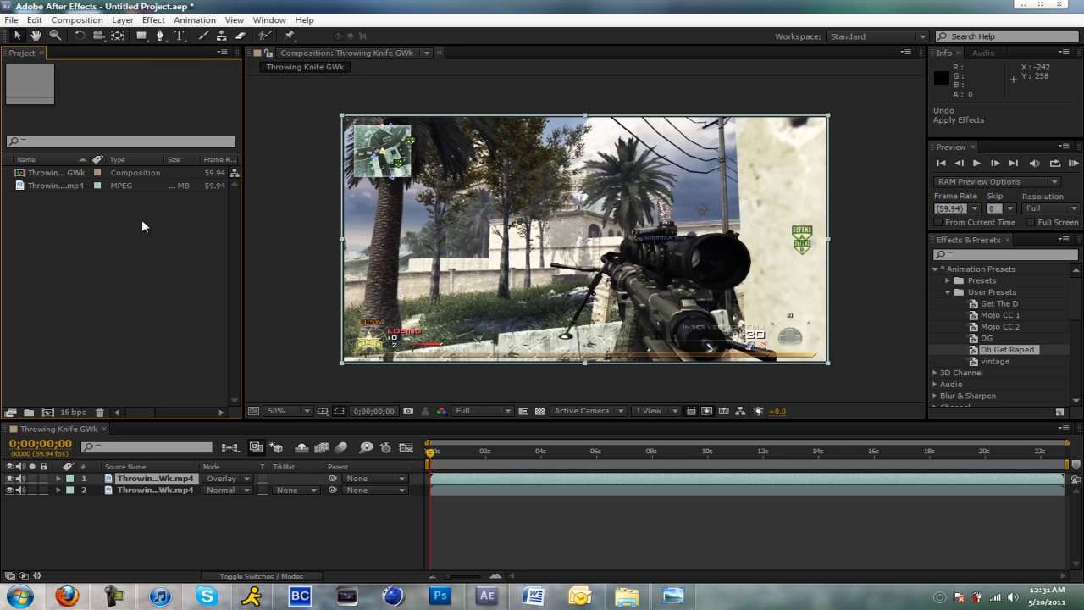
pyautogui.click(65, 185)
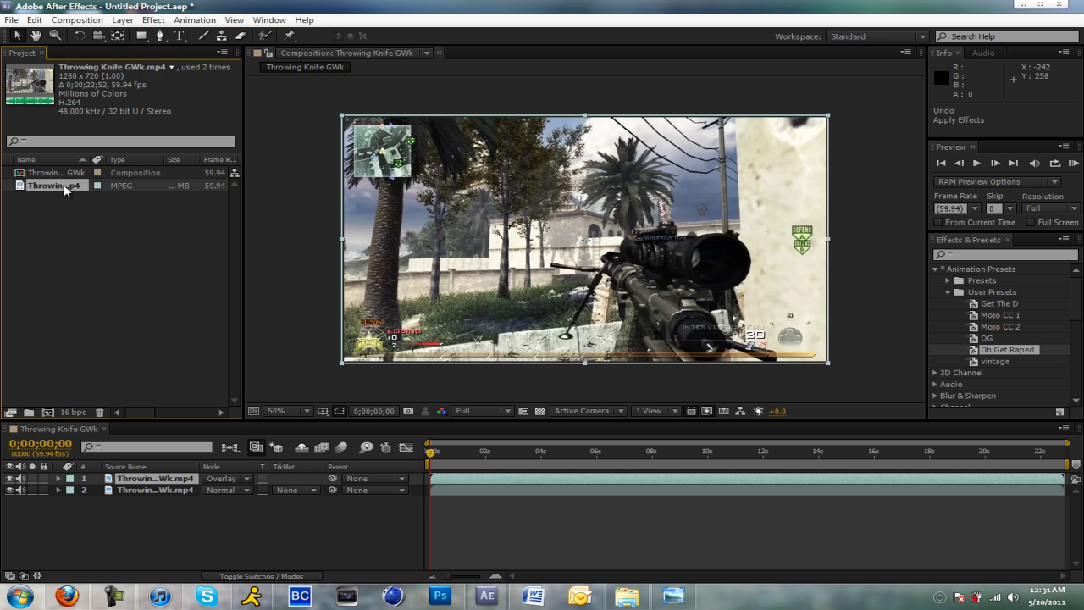
pyautogui.click(66, 173)
pyautogui.click(67, 209)
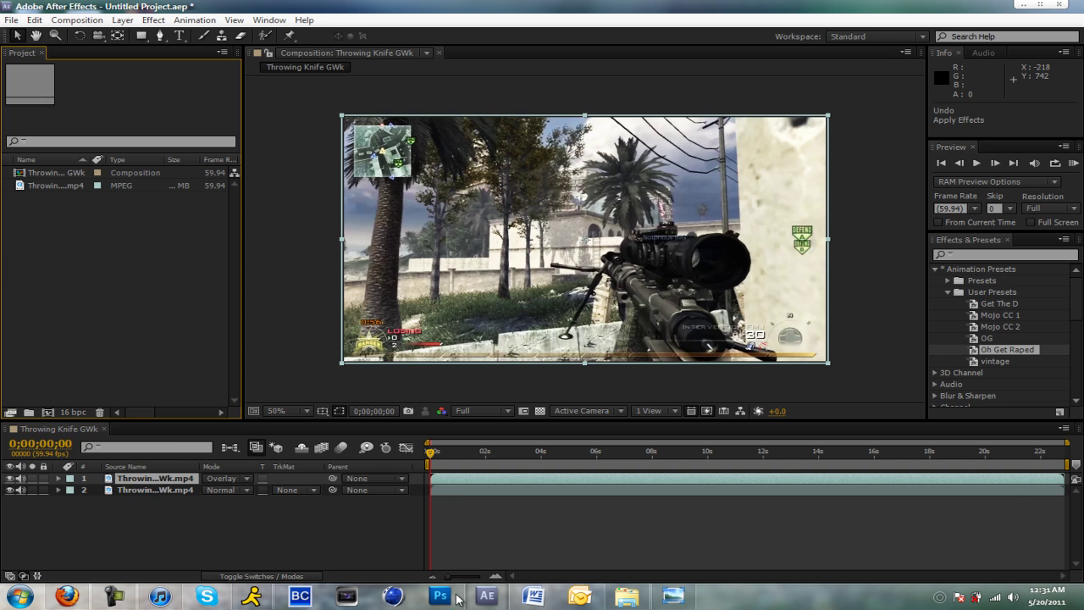
pyautogui.click(487, 597)
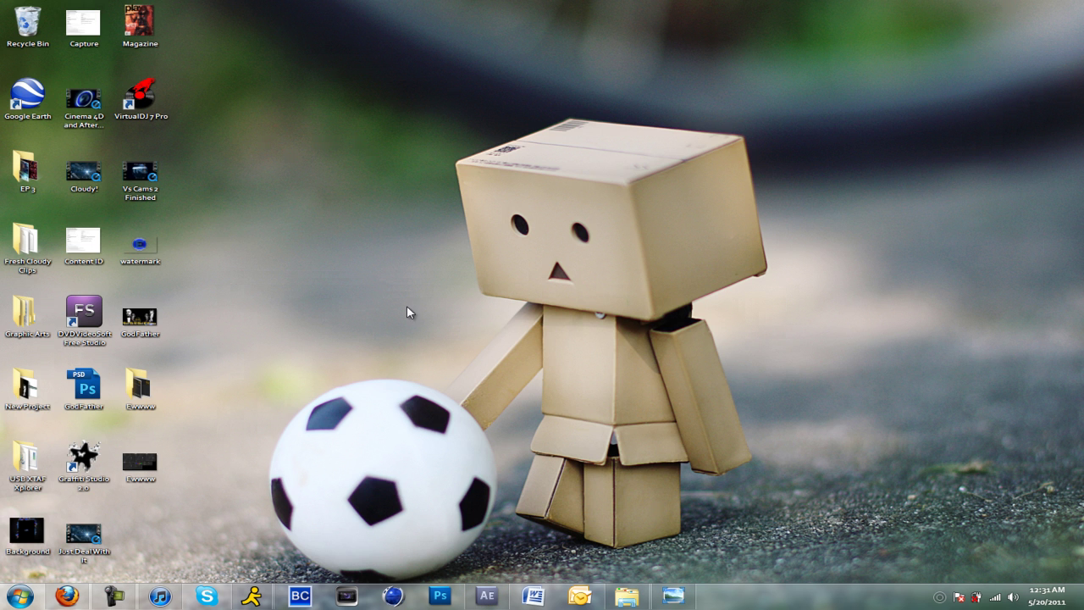